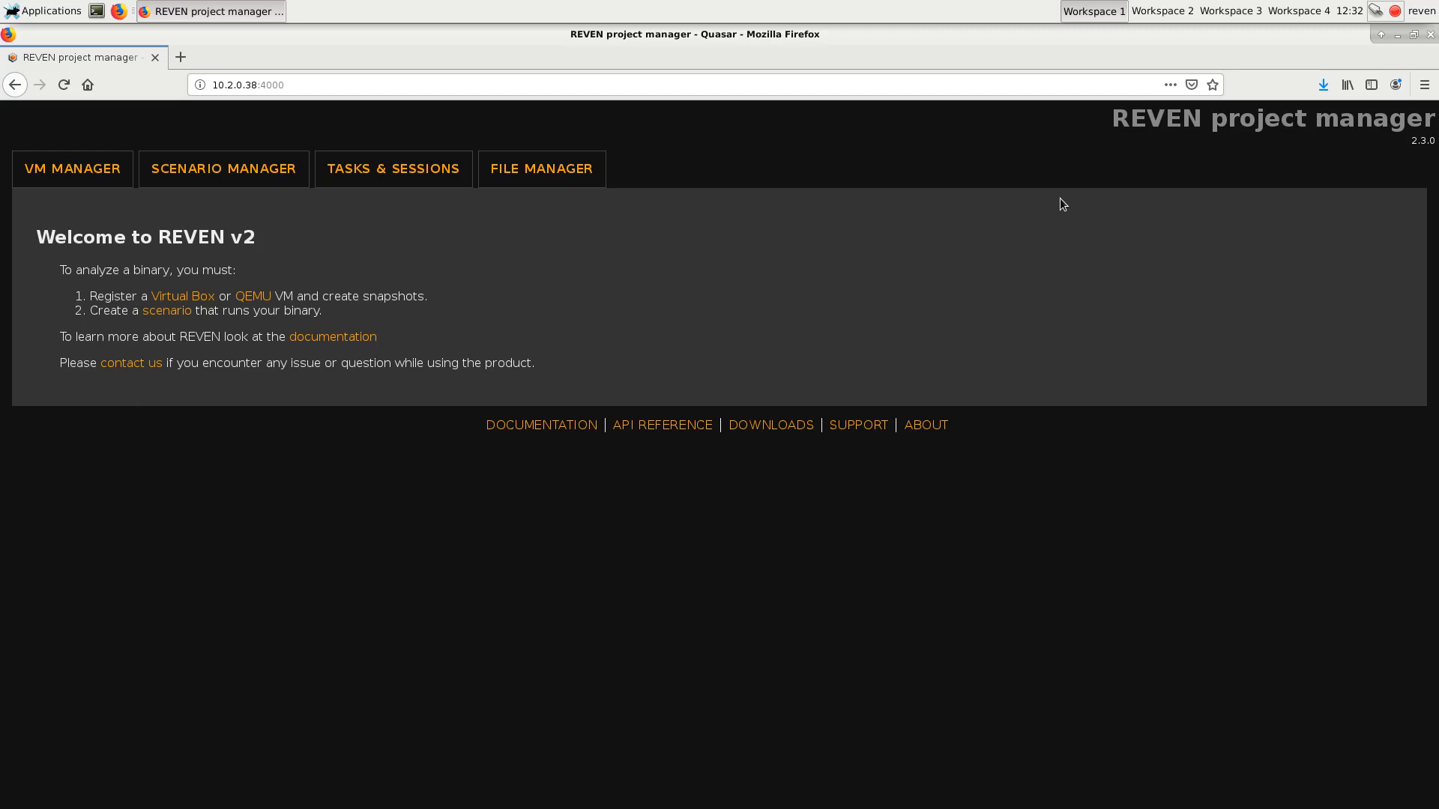
# Open the management page of the ready snapshot belonging to the win10_RS5_light virtual machine.
pyautogui.click(54, 177)
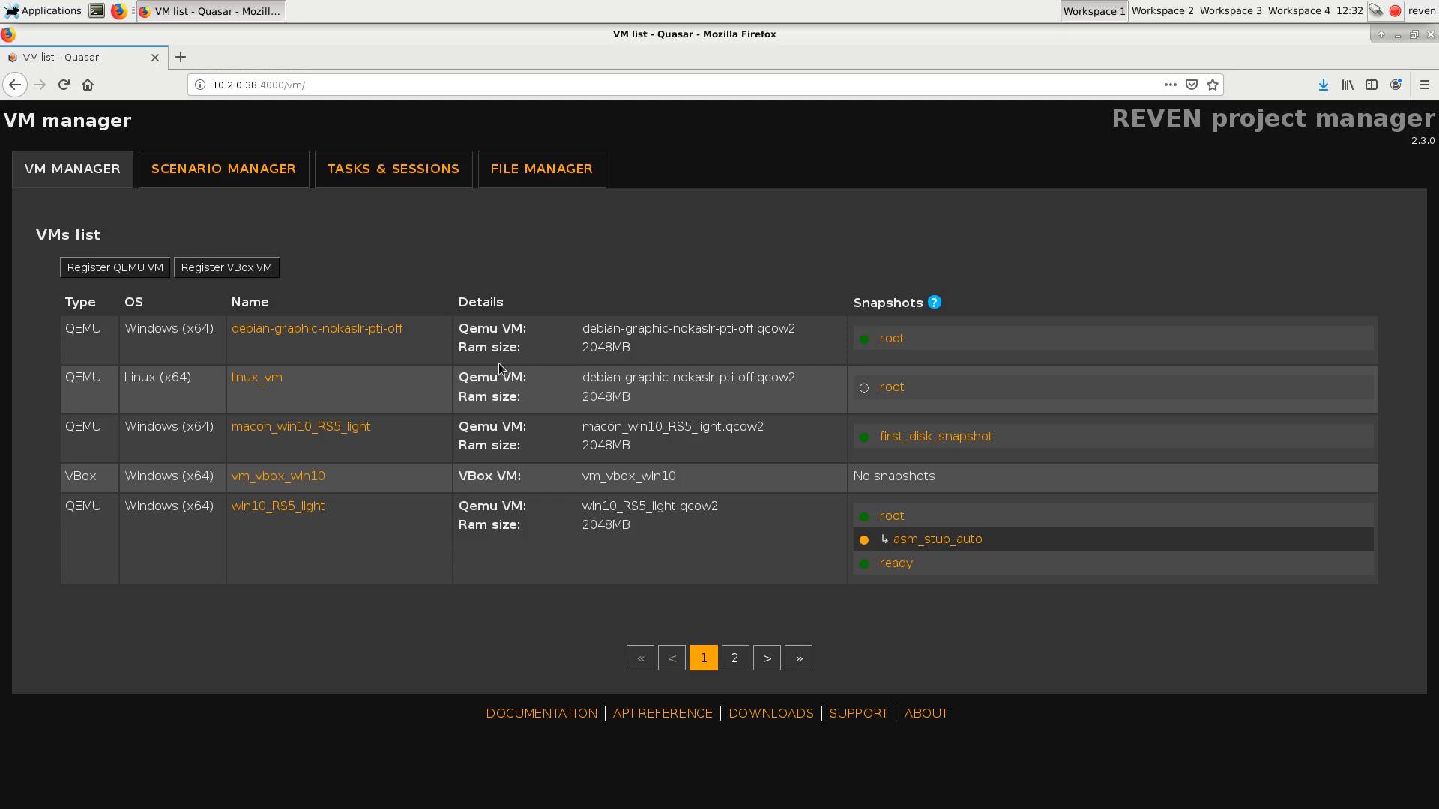
pyautogui.moveTo(102, 507); pyautogui.dragTo(66, 508)
pyautogui.click(896, 563)
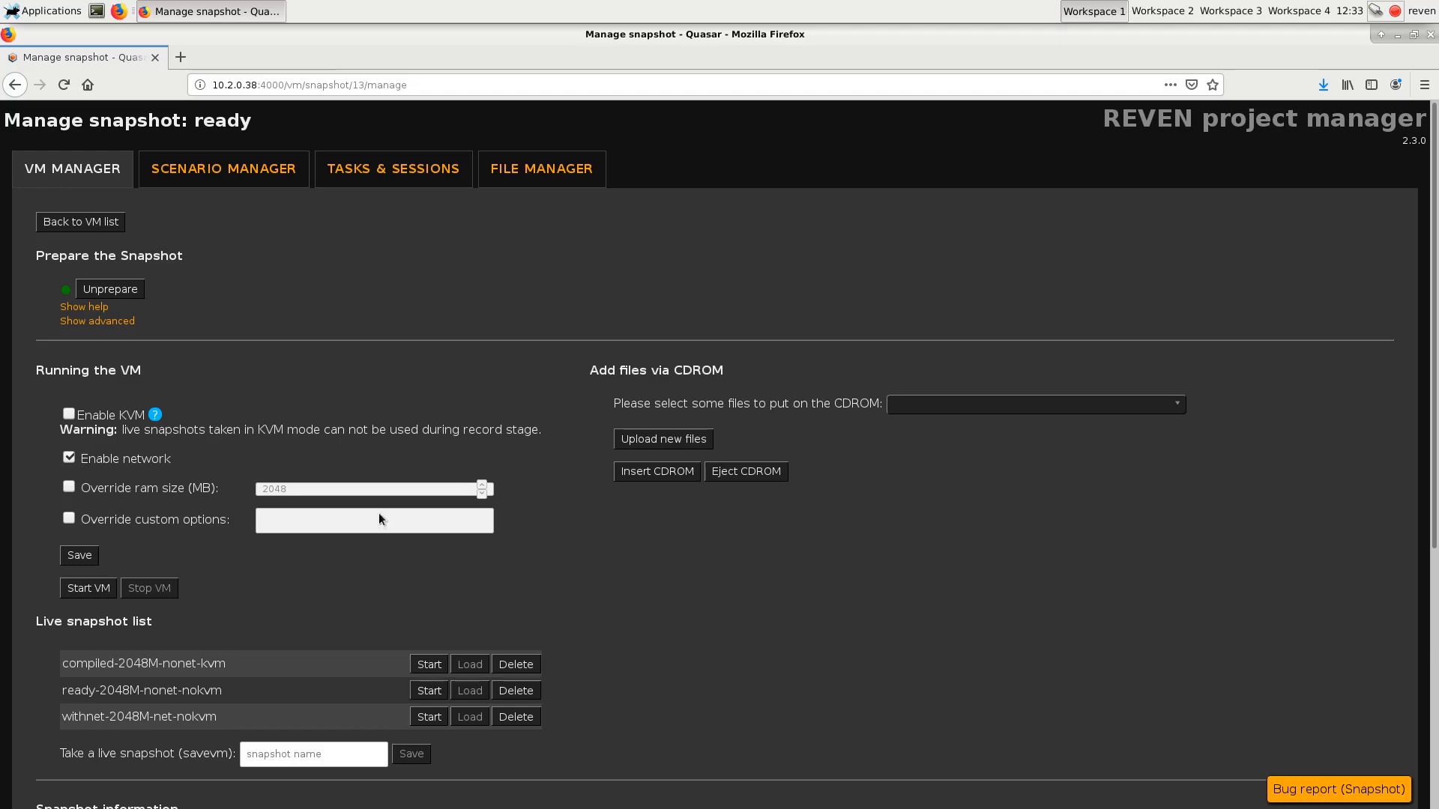
# Enable KVM, start the VM and load the compiled-2048M-nonet-kvm live snapshot.
pyautogui.click(68, 414)
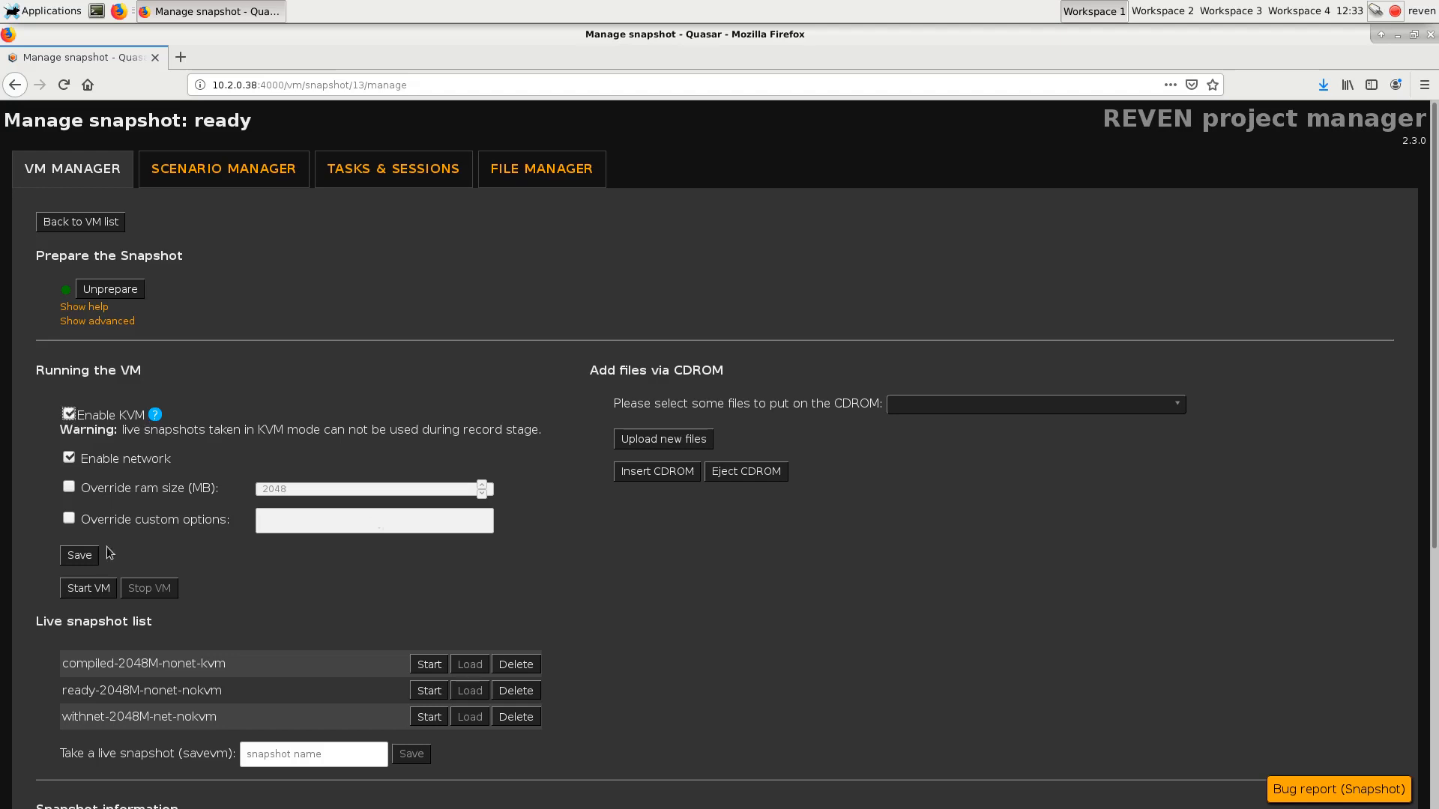
pyautogui.click(96, 587)
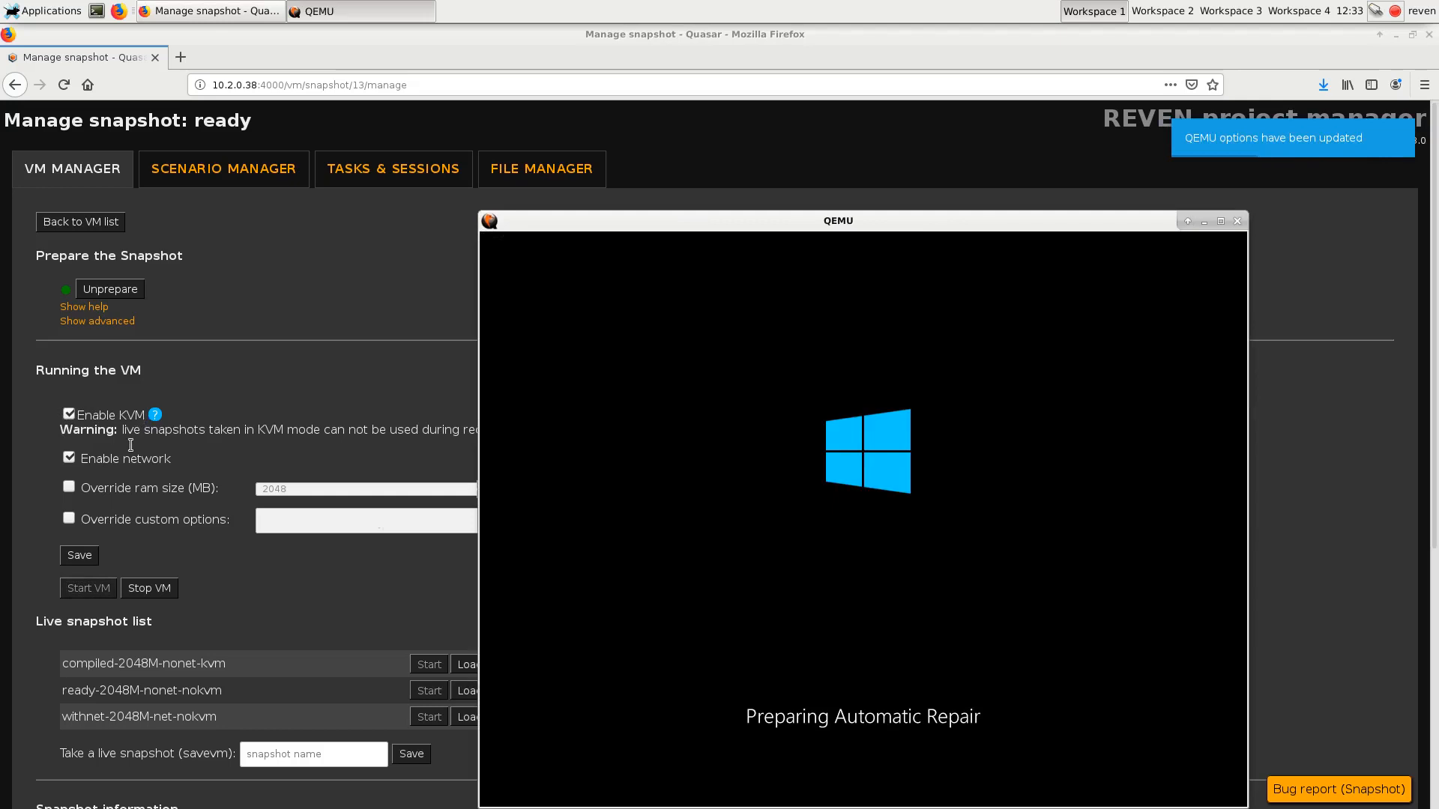
pyautogui.moveTo(118, 664); pyautogui.dragTo(245, 666)
pyautogui.click(470, 664)
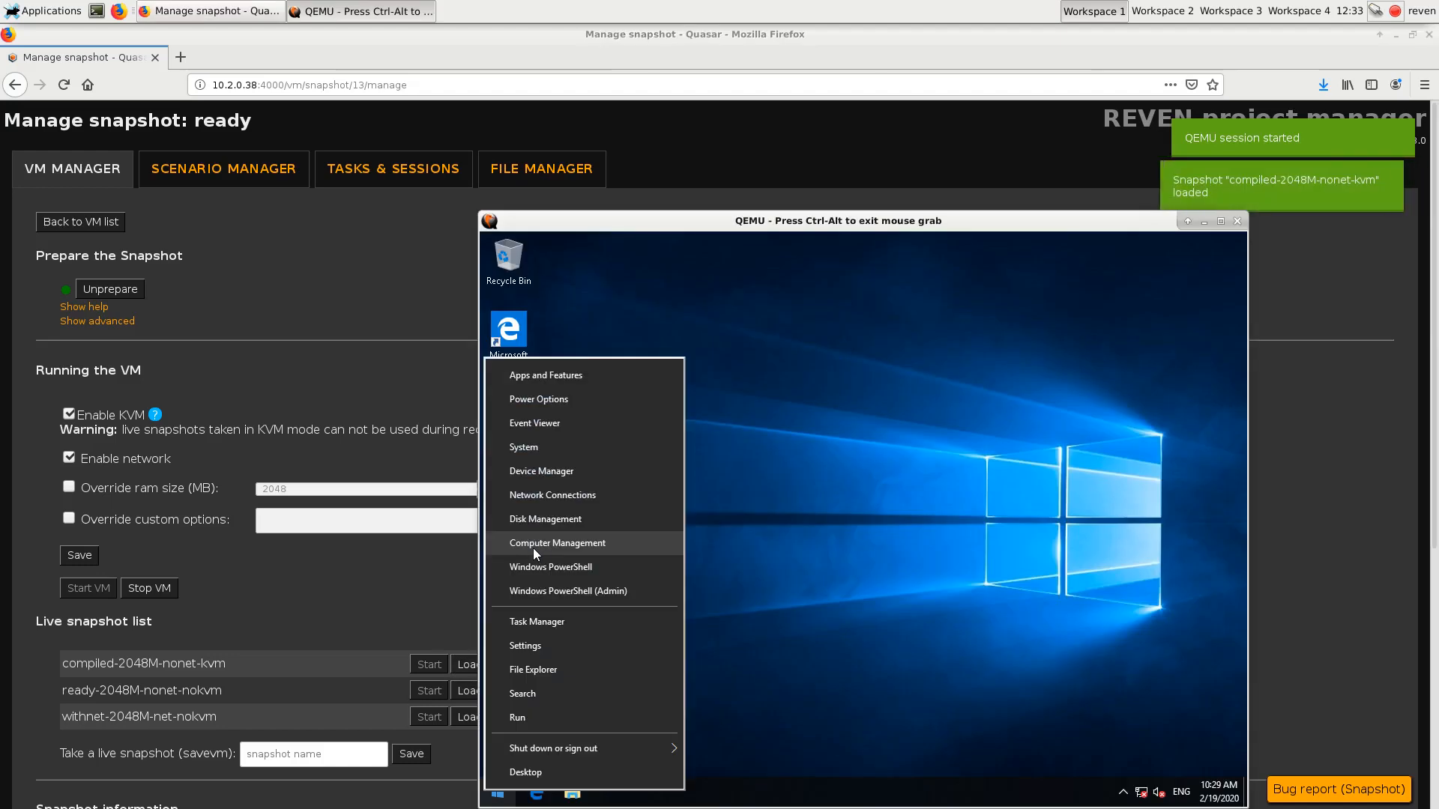
# Reposition the VM display, open File Explorer in the guest and restore it to a smaller window.
pyautogui.moveTo(802, 228); pyautogui.dragTo(781, 188)
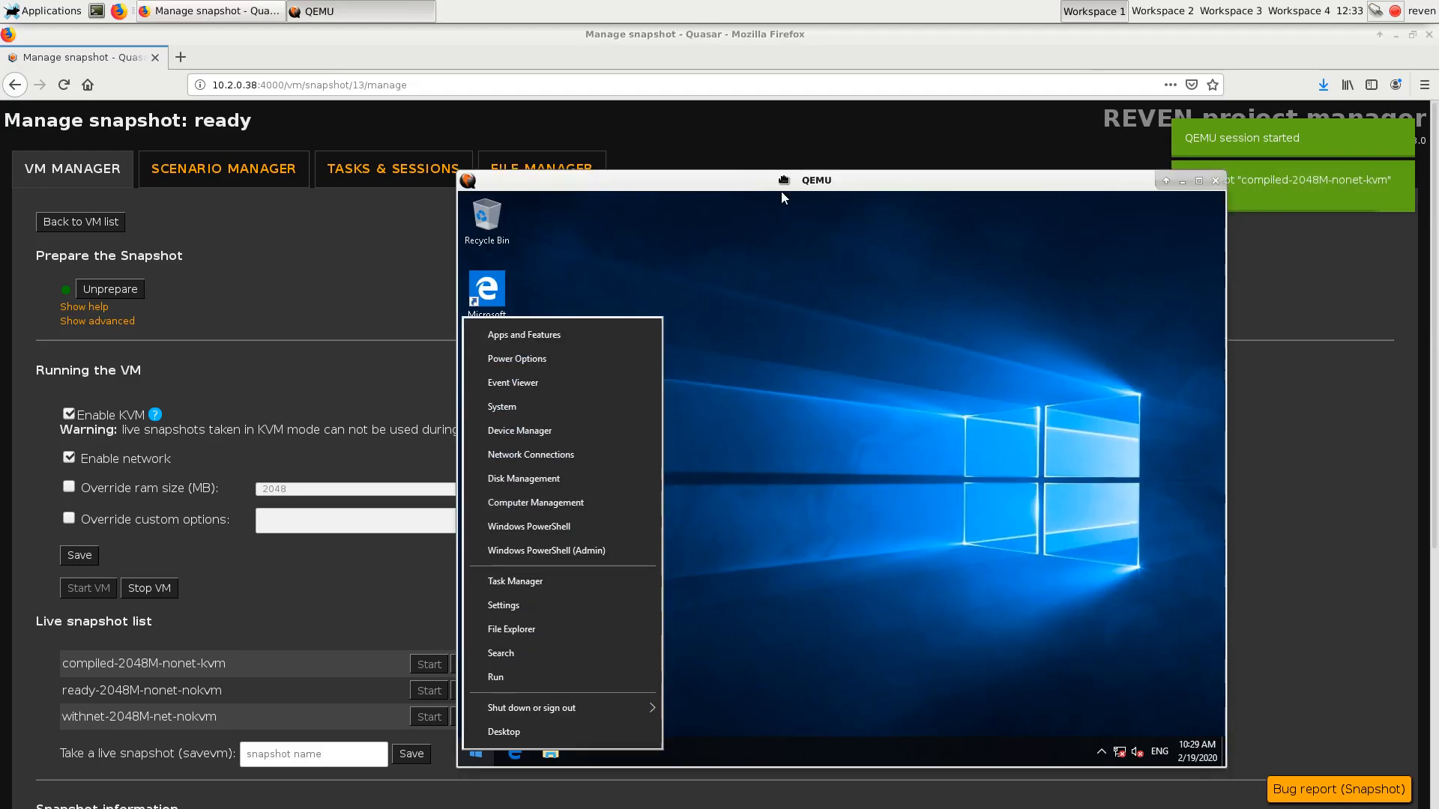
pyautogui.click(792, 278)
pyautogui.click(550, 751)
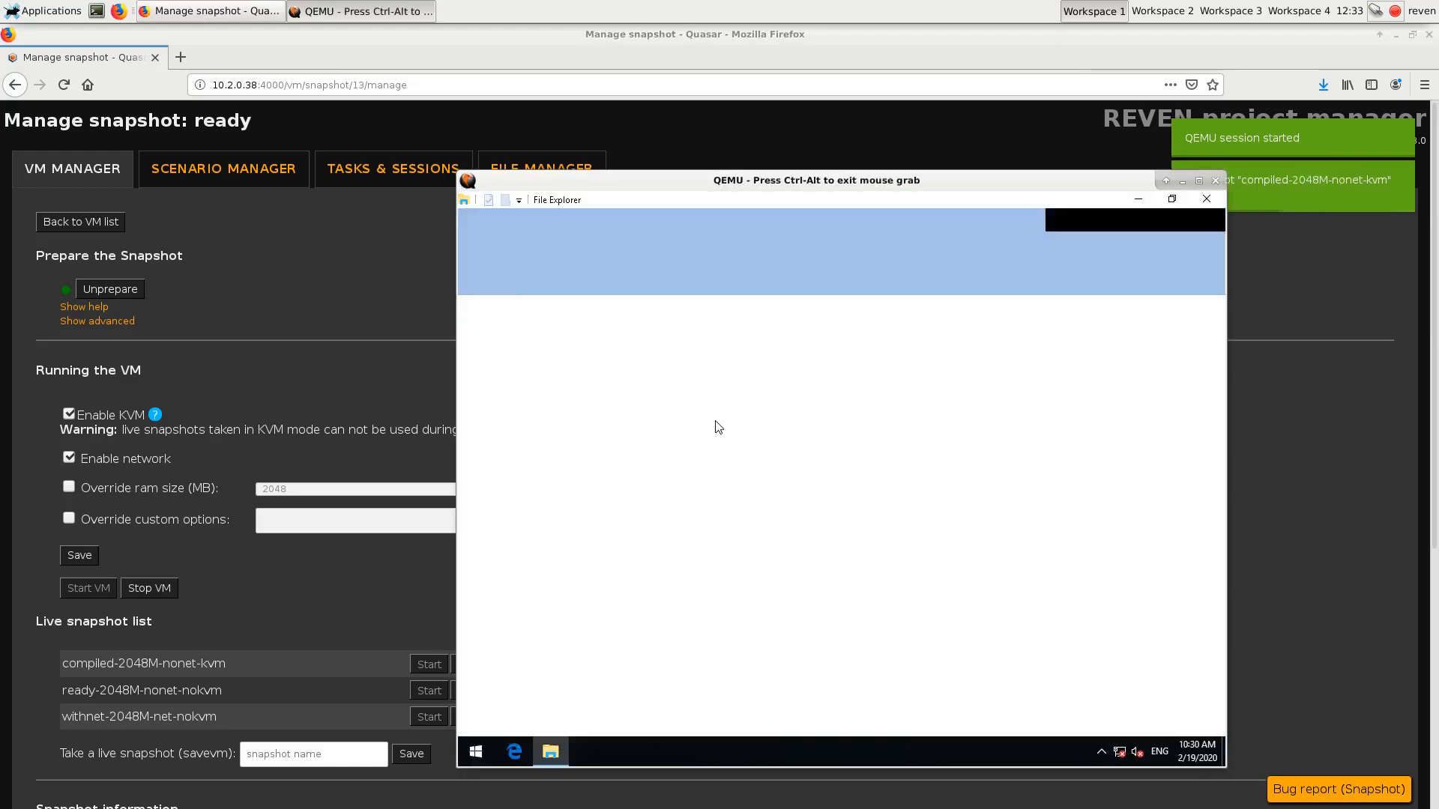
pyautogui.click(1171, 199)
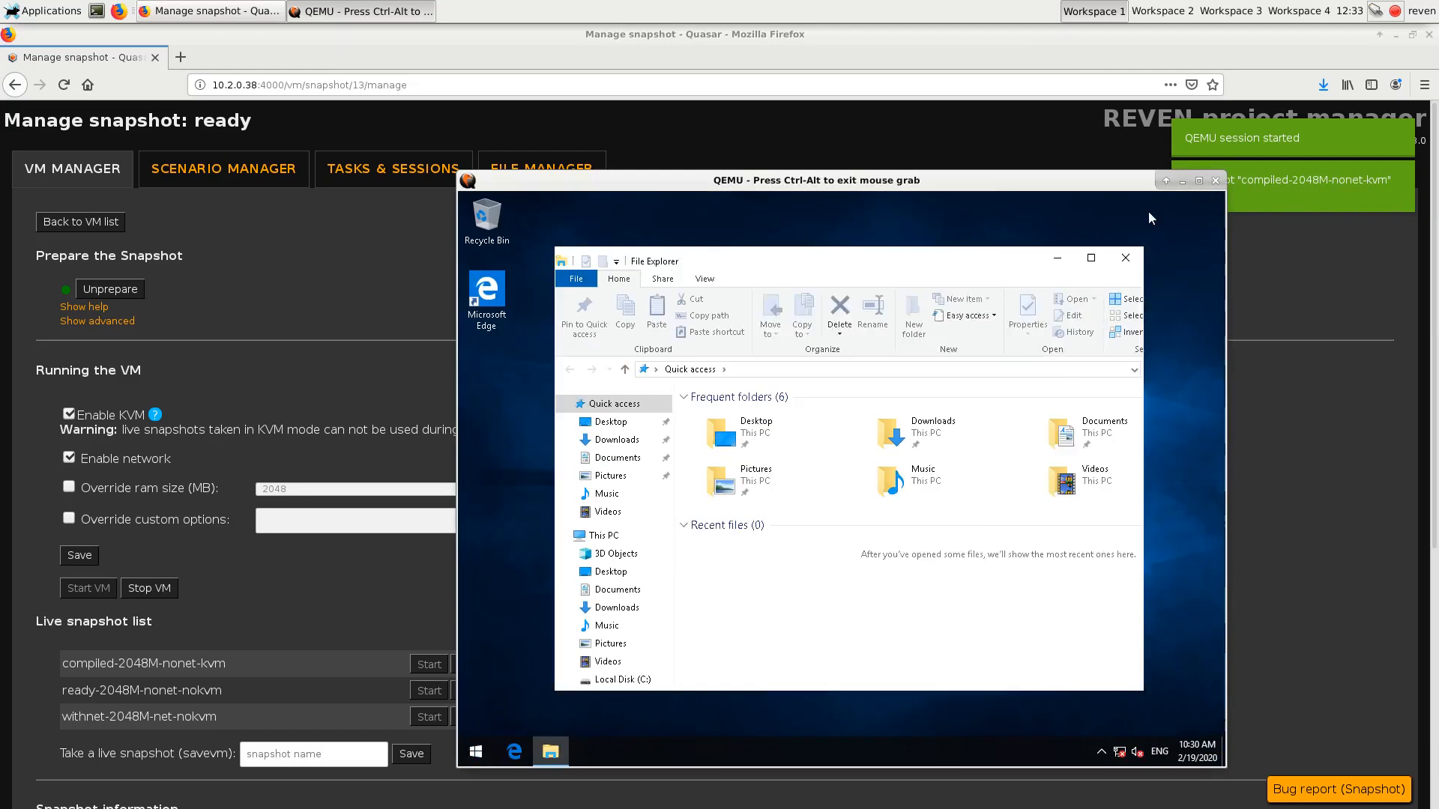
# Shut down Windows inside the VM and release the mouse from the VM display.
pyautogui.rightClick(464, 752)
pyautogui.moveTo(556, 708)
pyautogui.click(712, 681)
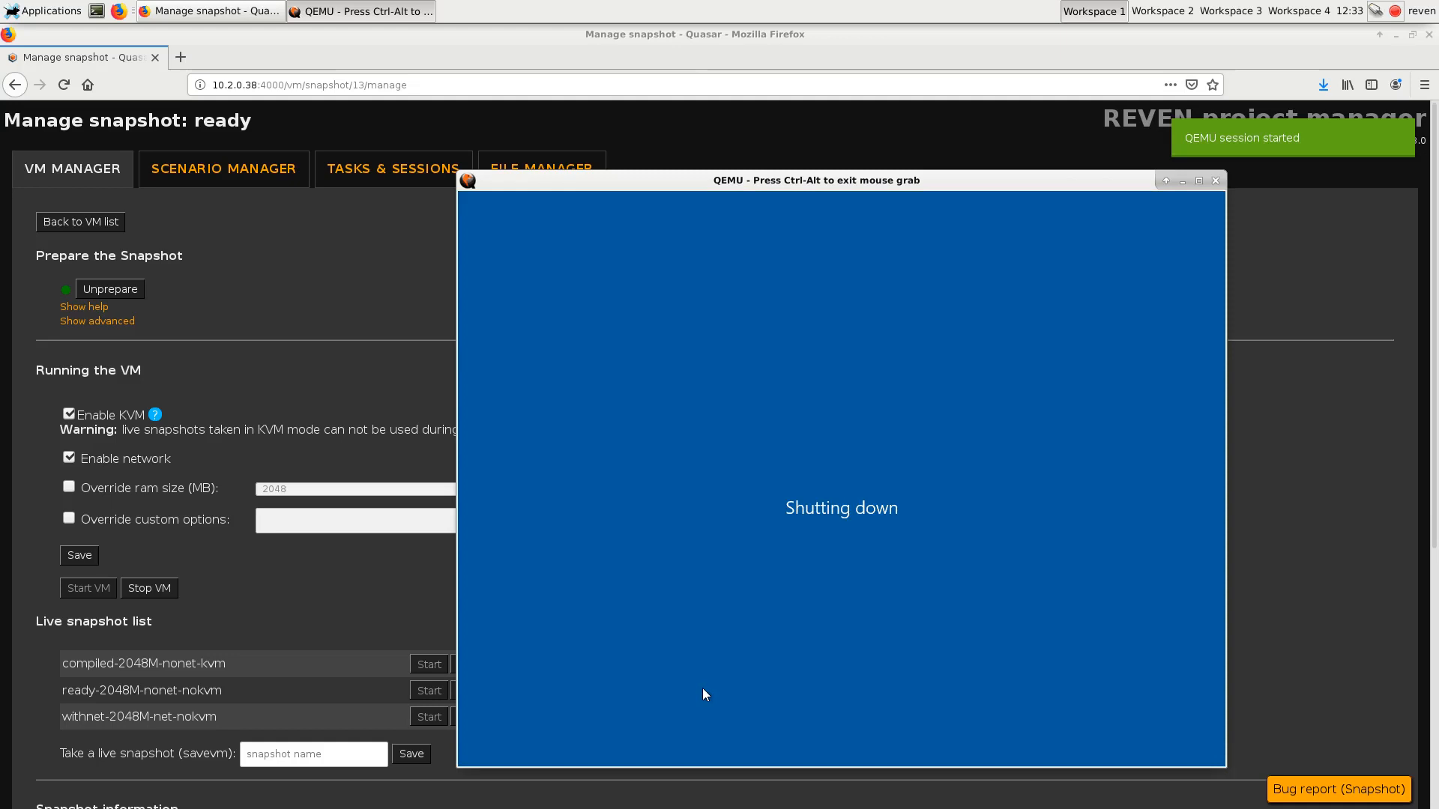
pyautogui.hotkey('ctrl', 'alt')
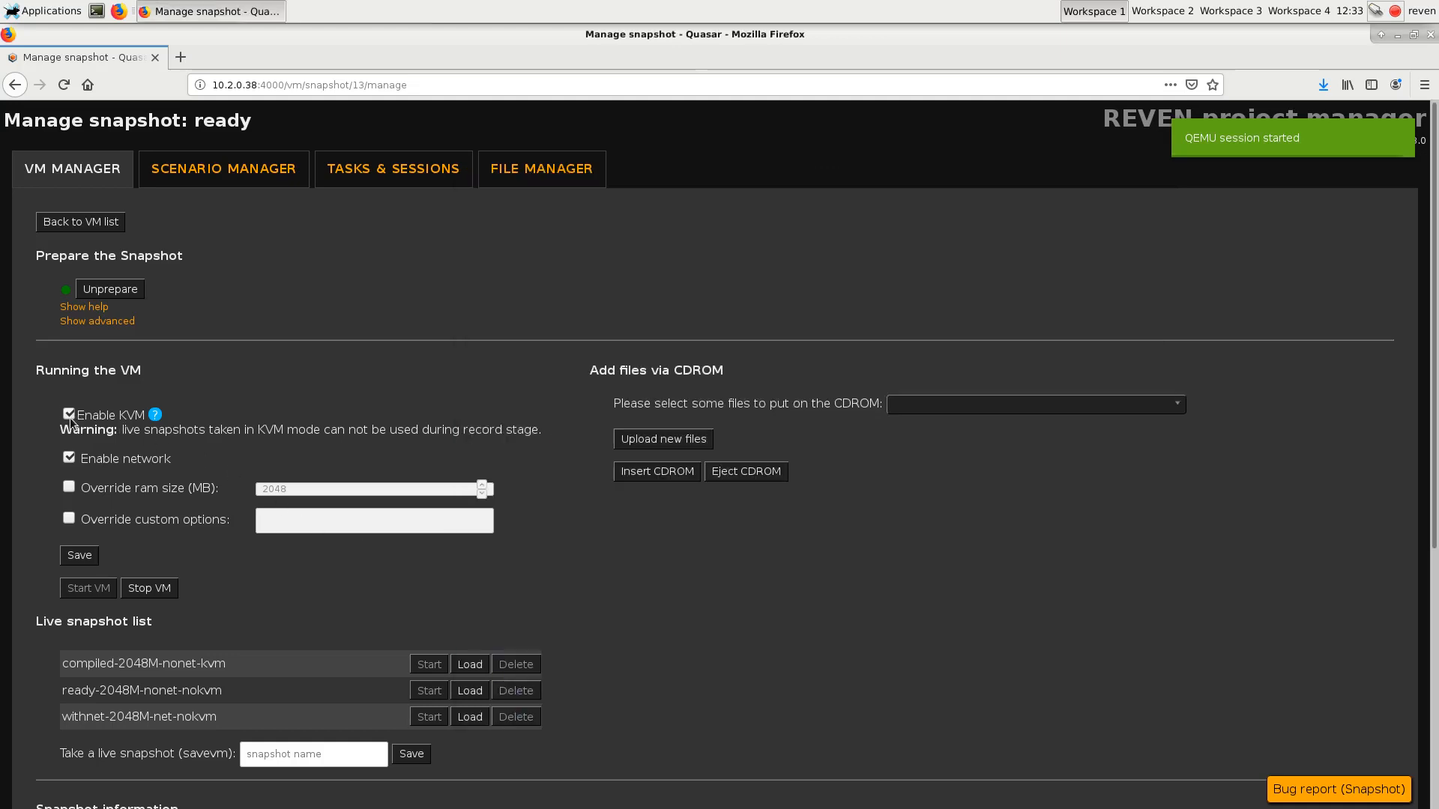
# Stop the VM, restart it with KVM disabled and load the ready-2048M-nonet-nokvm live snapshot.
pyautogui.click(69, 415)
pyautogui.click(163, 589)
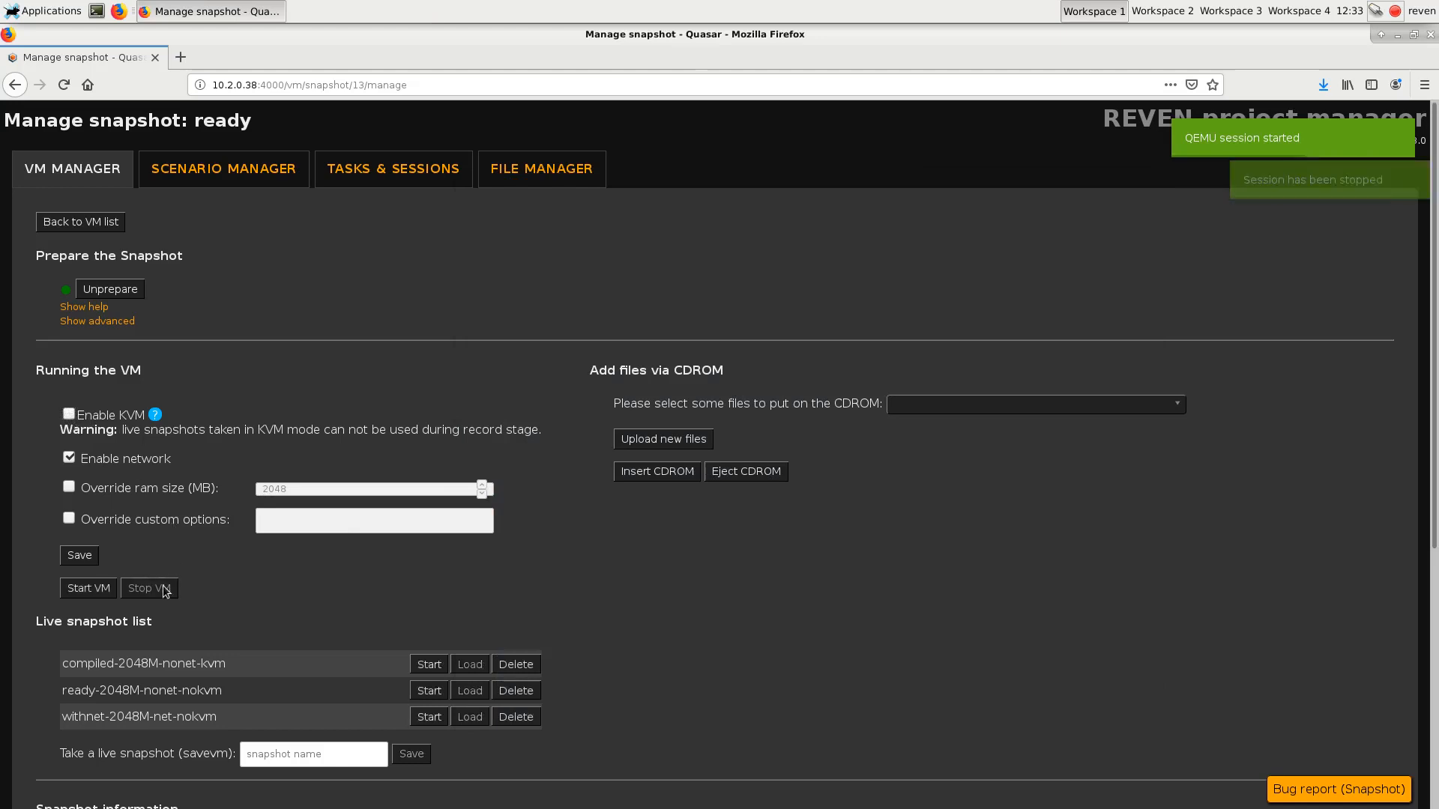
pyautogui.click(103, 589)
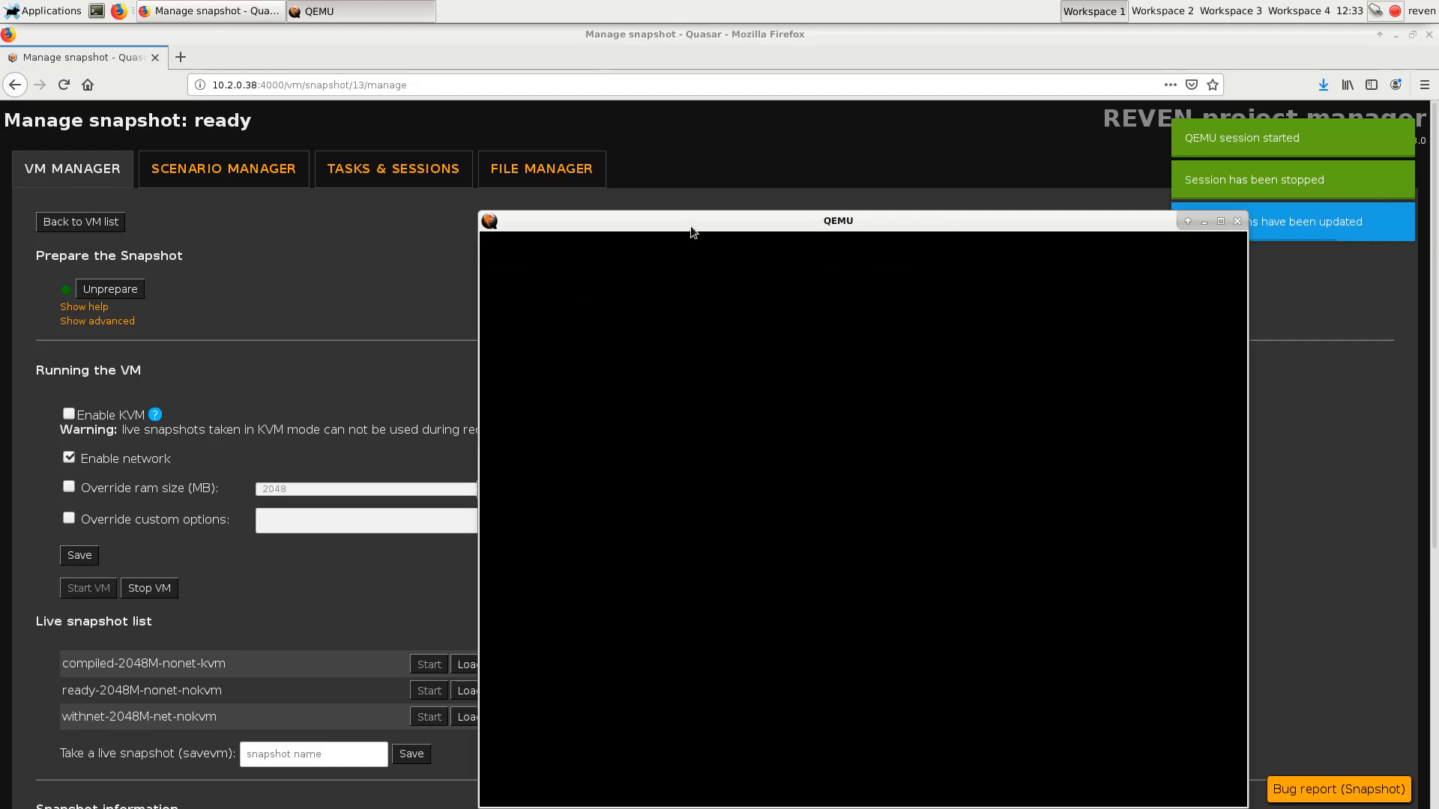
pyautogui.moveTo(689, 225); pyautogui.dragTo(677, 174)
pyautogui.click(392, 623)
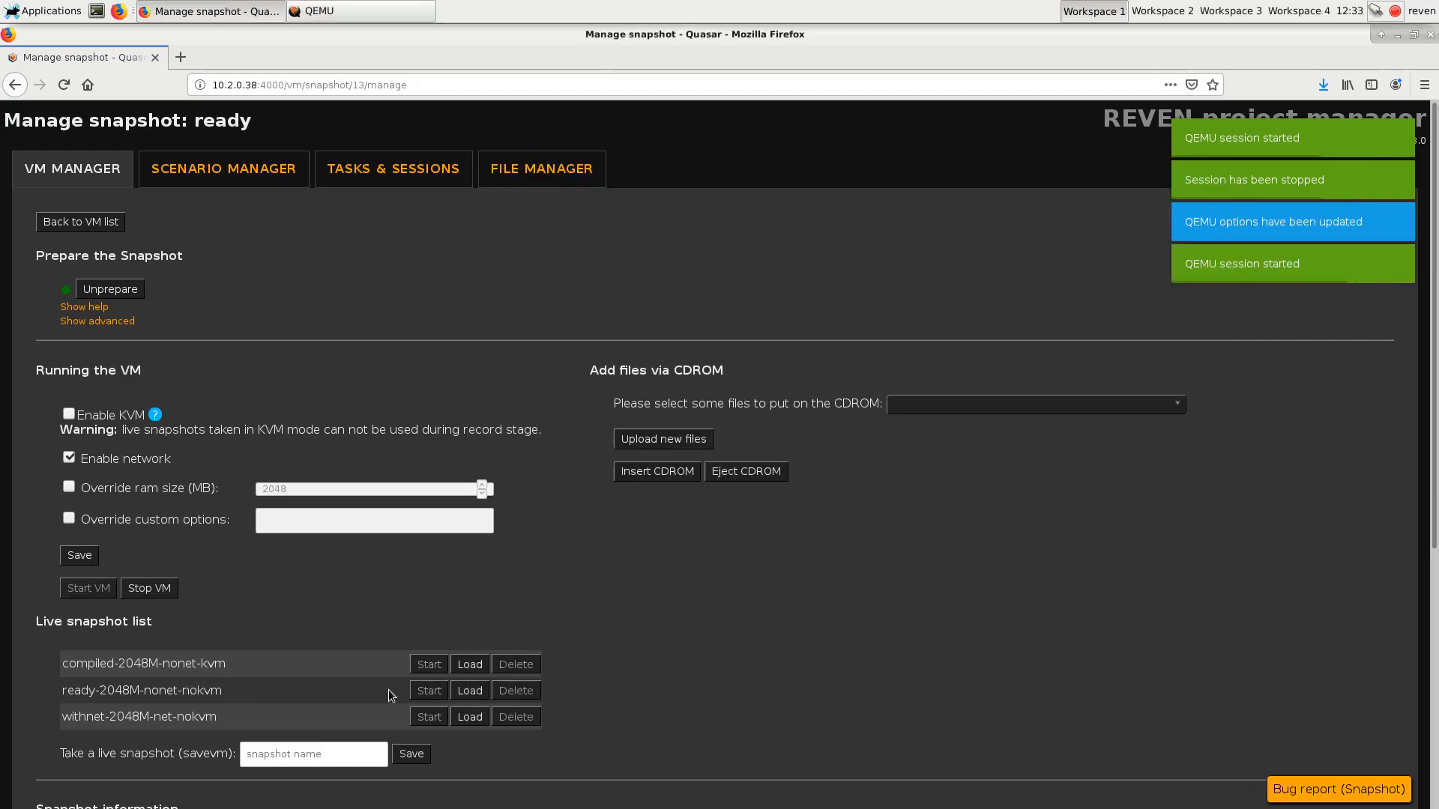
pyautogui.click(458, 692)
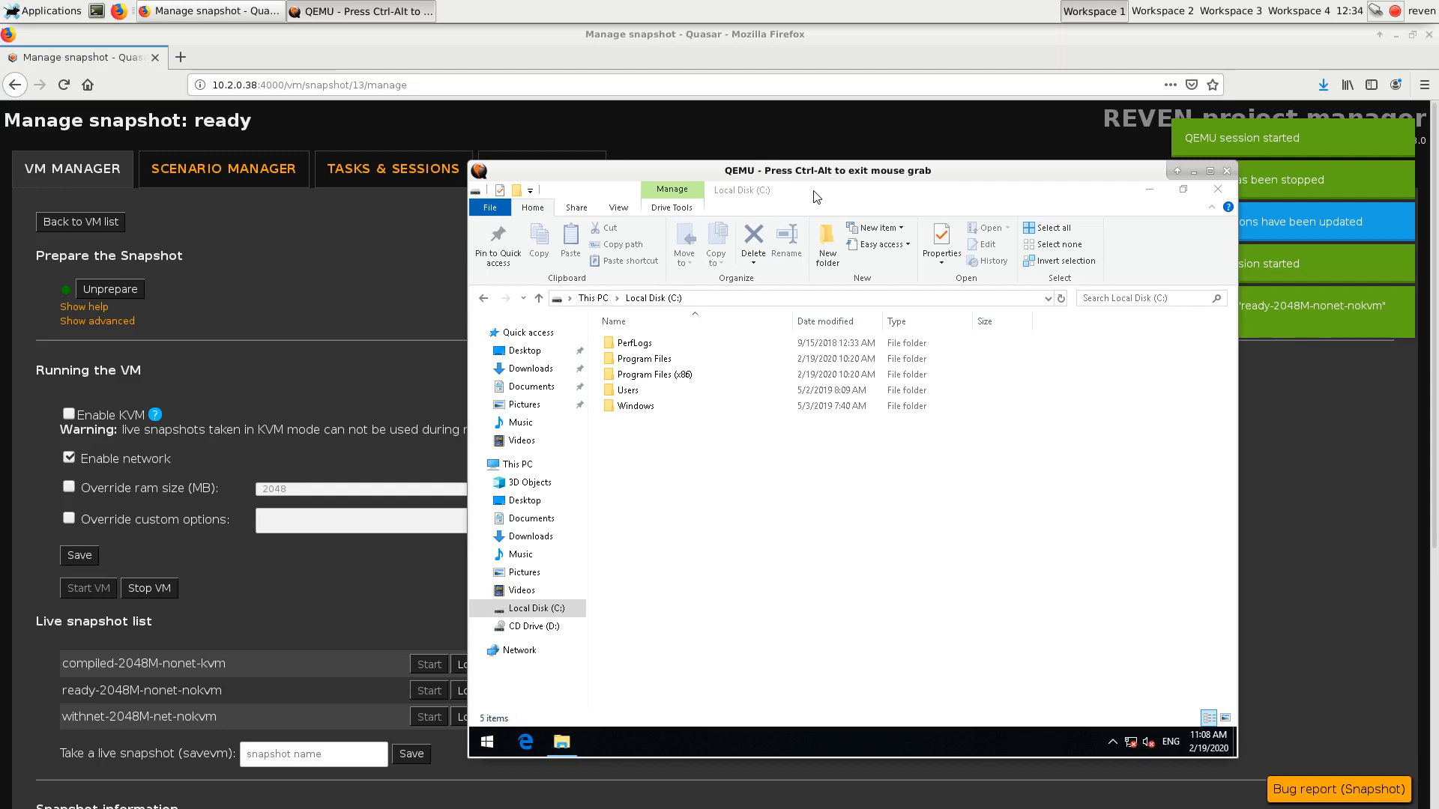
# Restore the guest's Local Disk (C:) window to a smaller size, move it around the desktop and close the VM display.
pyautogui.click(1177, 191)
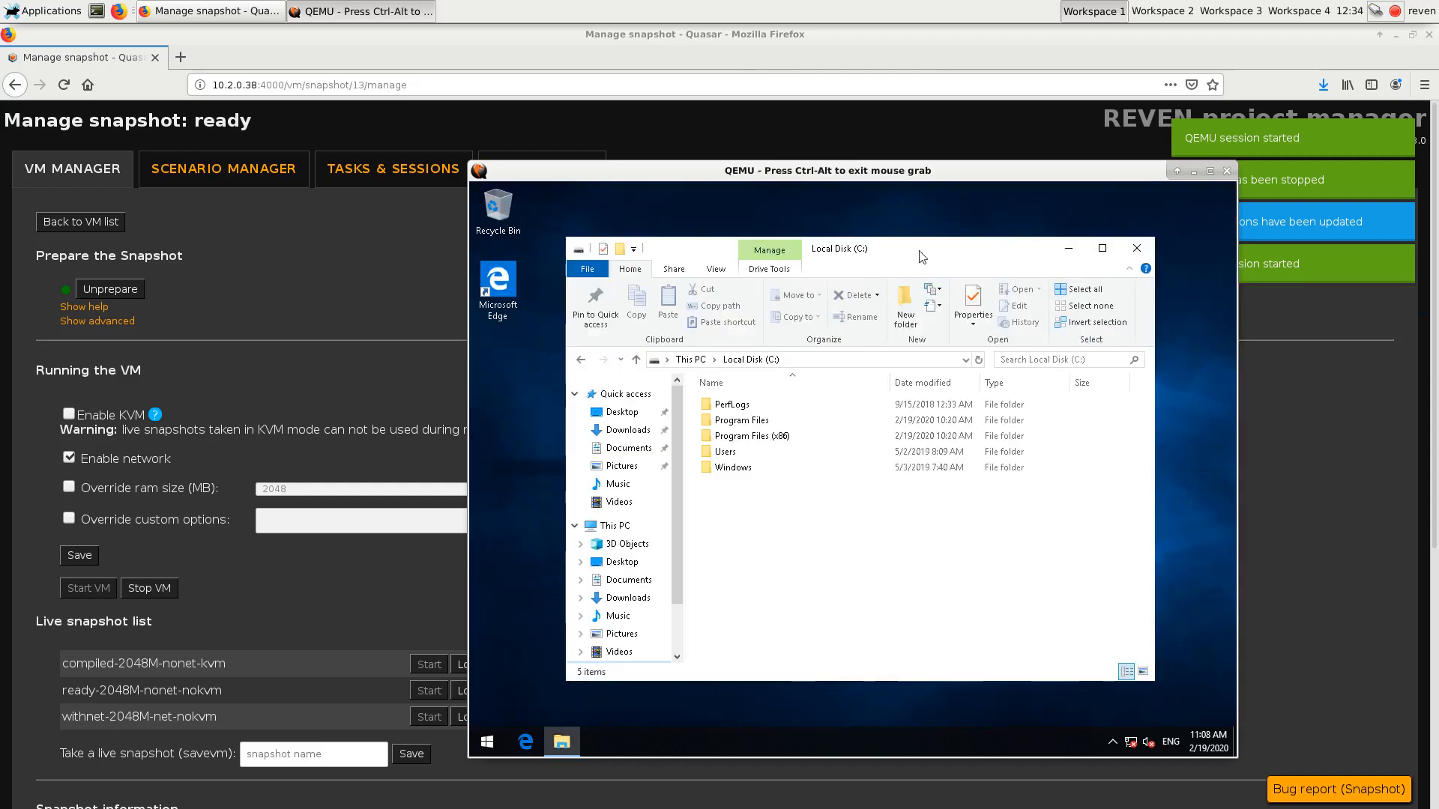
pyautogui.moveTo(905, 251)
pyautogui.mouseDown()
pyautogui.moveTo(886, 241)
pyautogui.moveTo(886, 256)
pyautogui.mouseUp()
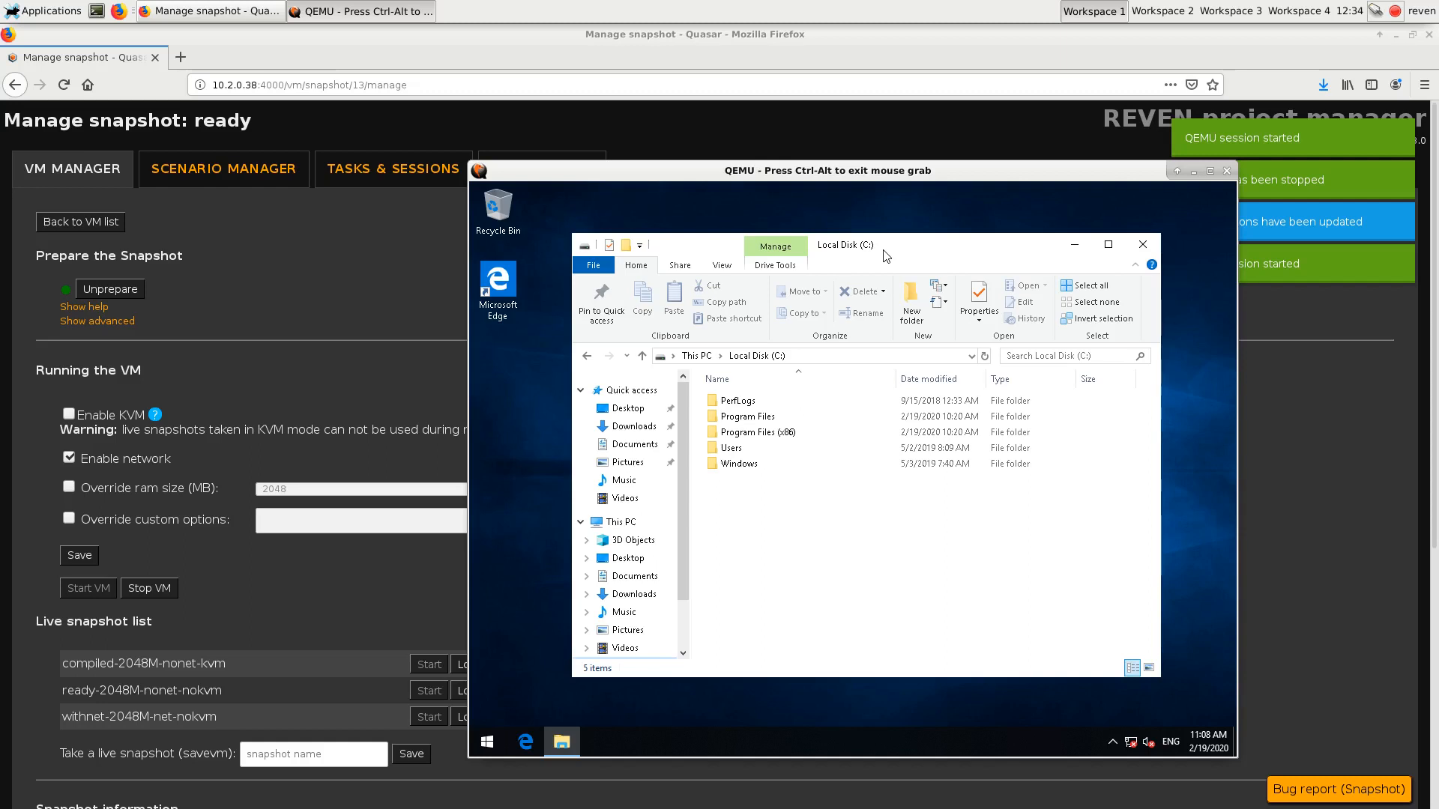
pyautogui.moveTo(929, 251); pyautogui.dragTo(898, 244)
pyautogui.hotkey('ctrl', 'alt')
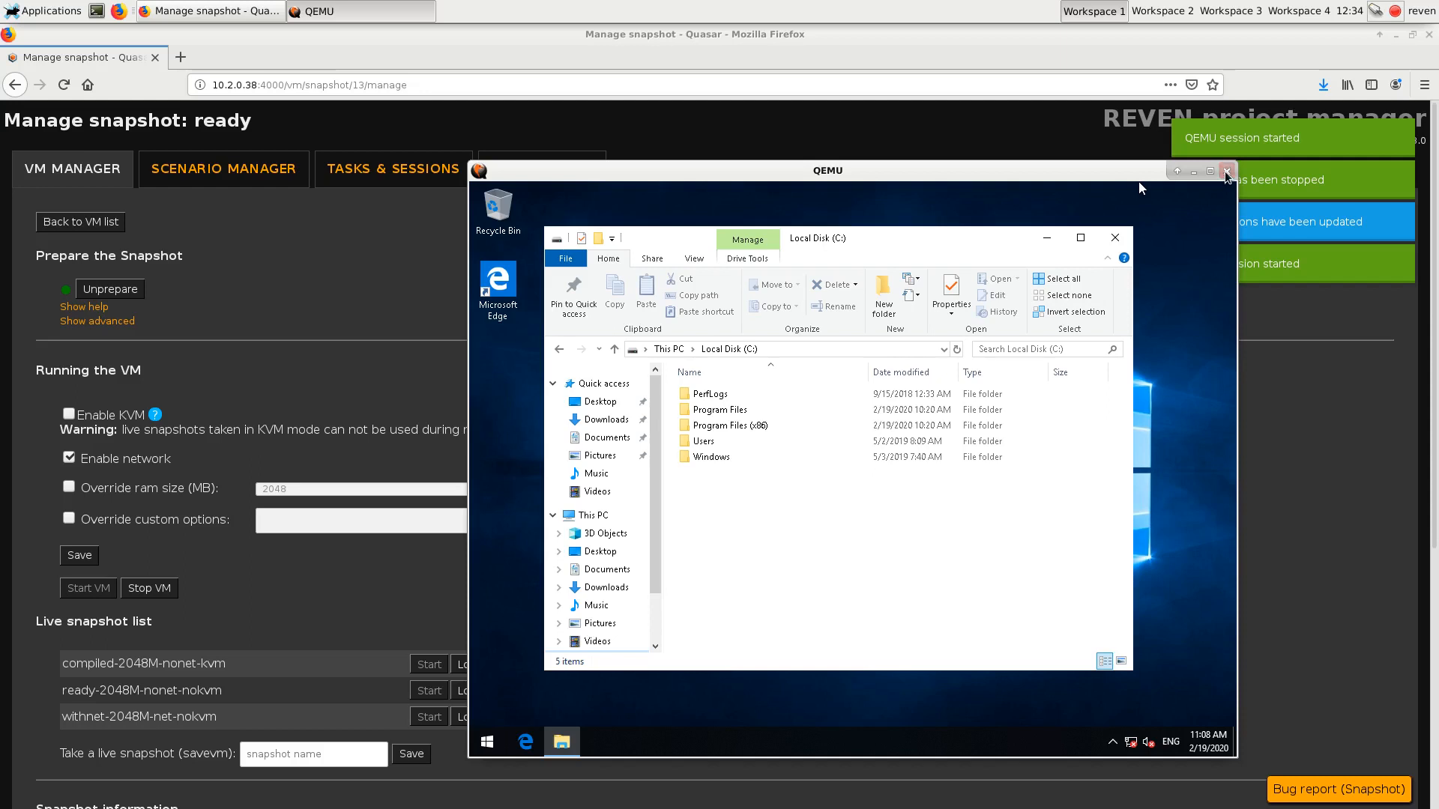
pyautogui.click(1226, 171)
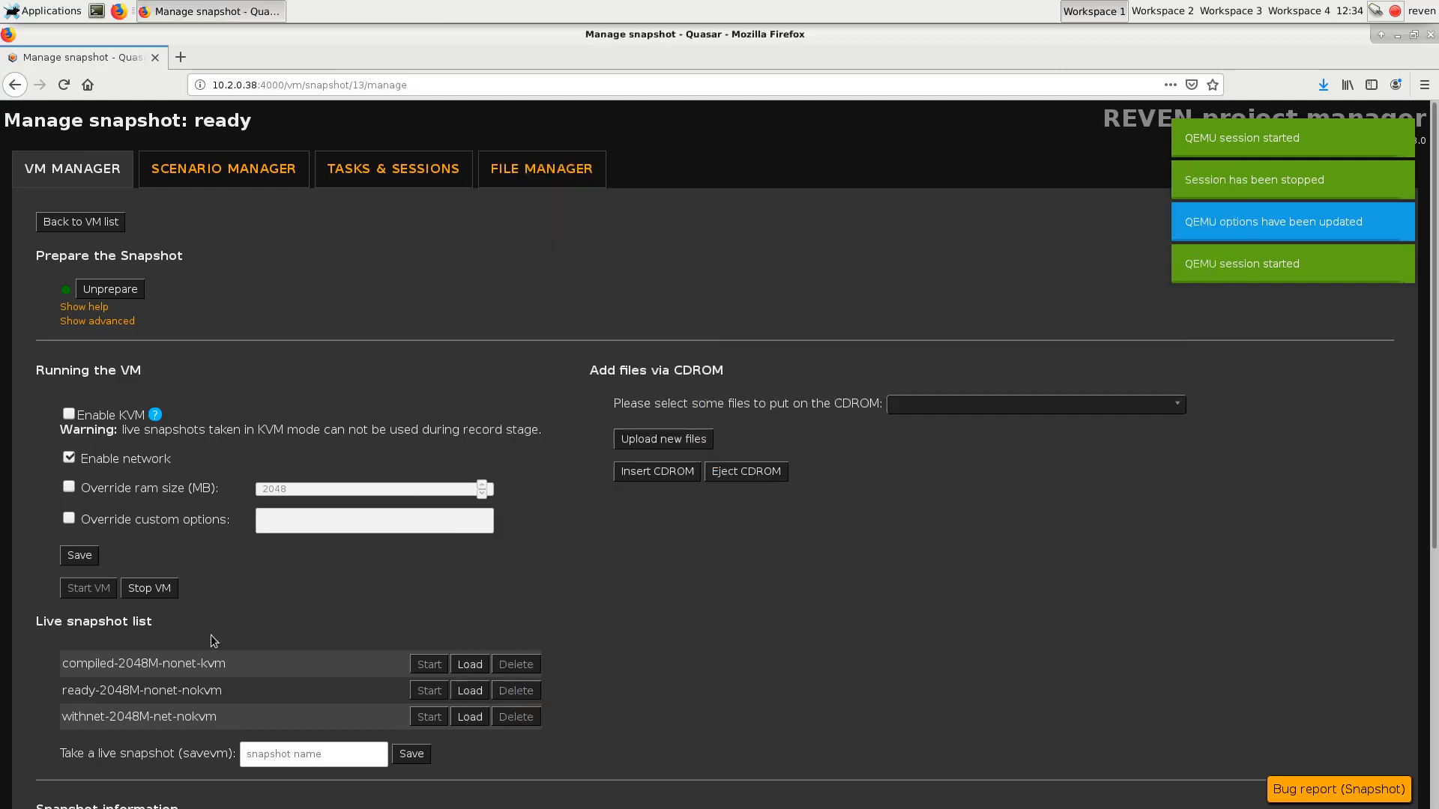
# Create a scenario named "test scenario" based on the ready snapshot of win10_RS5_light.
pyautogui.click(245, 178)
pyautogui.scroll(-4, 448, 461)
pyautogui.scroll(4, 451, 461)
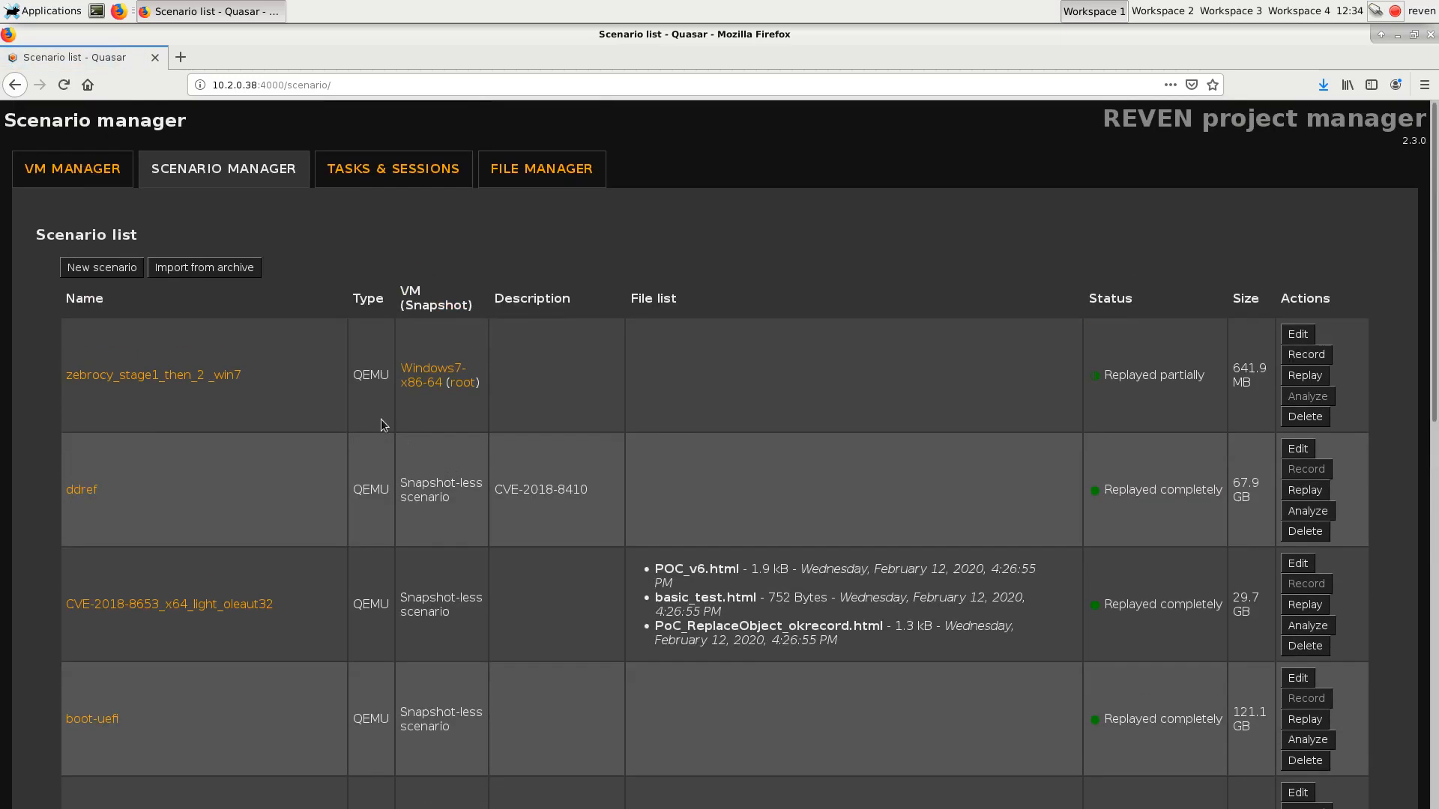
pyautogui.click(112, 269)
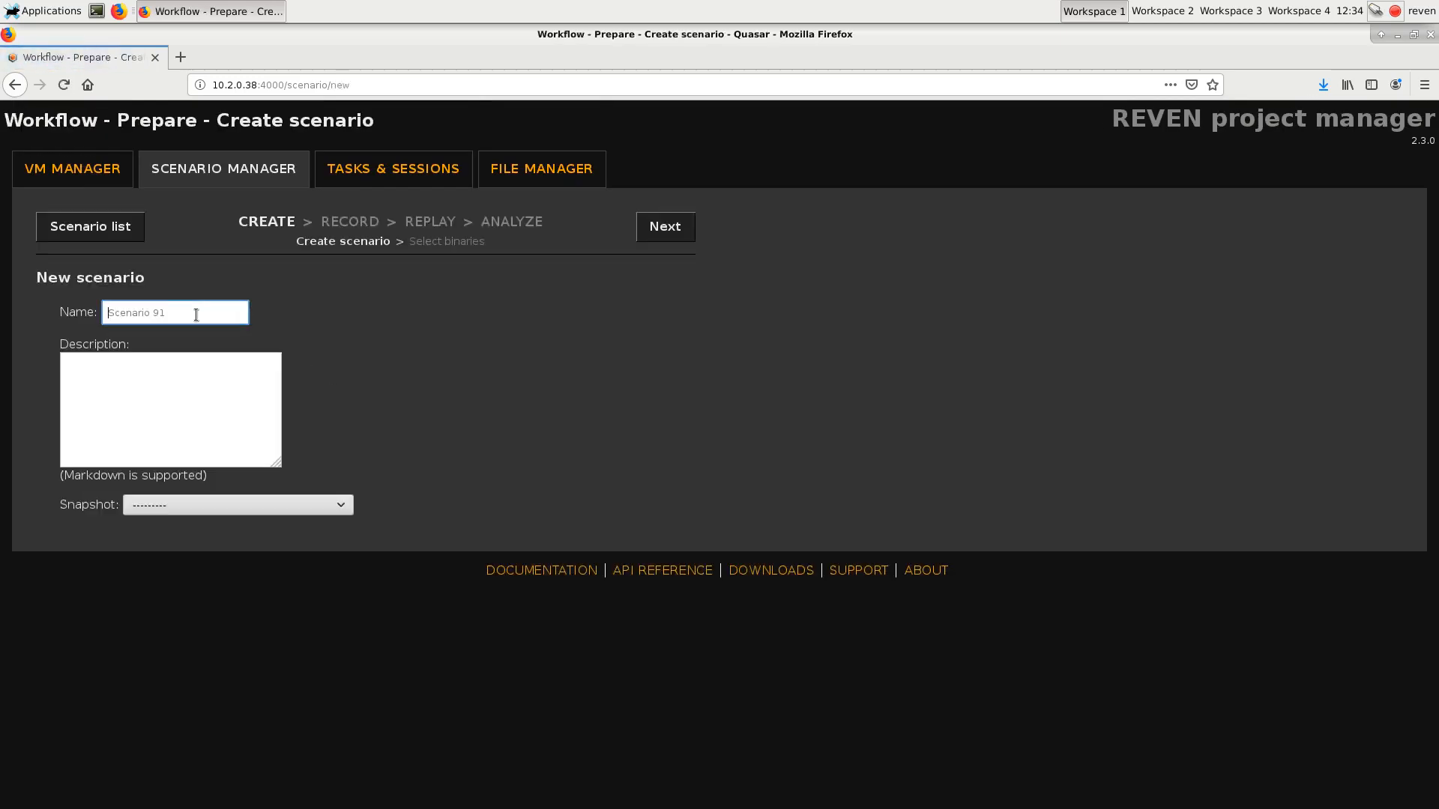
pyautogui.write('test s')
pyautogui.press('Return')
pyautogui.click(244, 507)
pyautogui.click(195, 600)
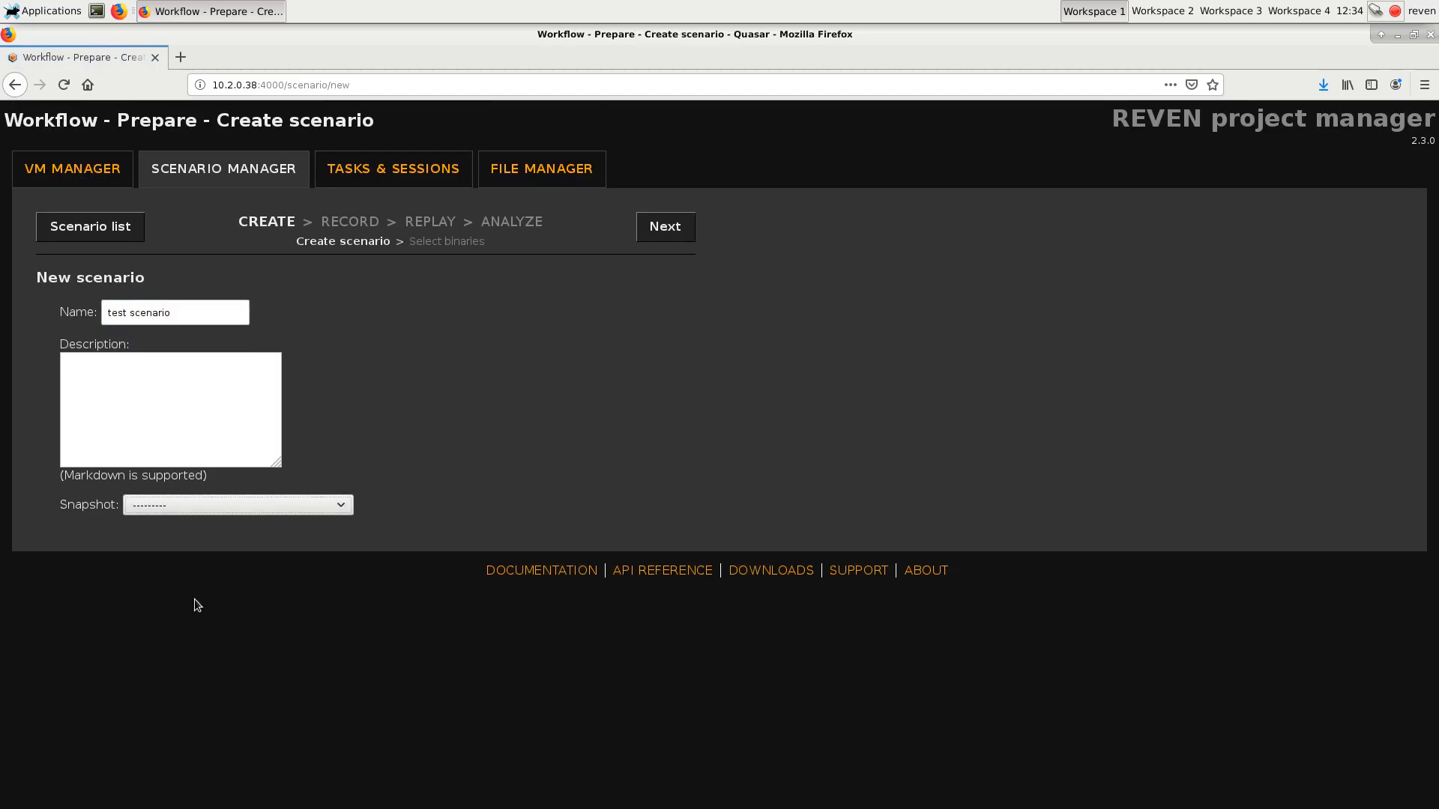
pyautogui.click(665, 226)
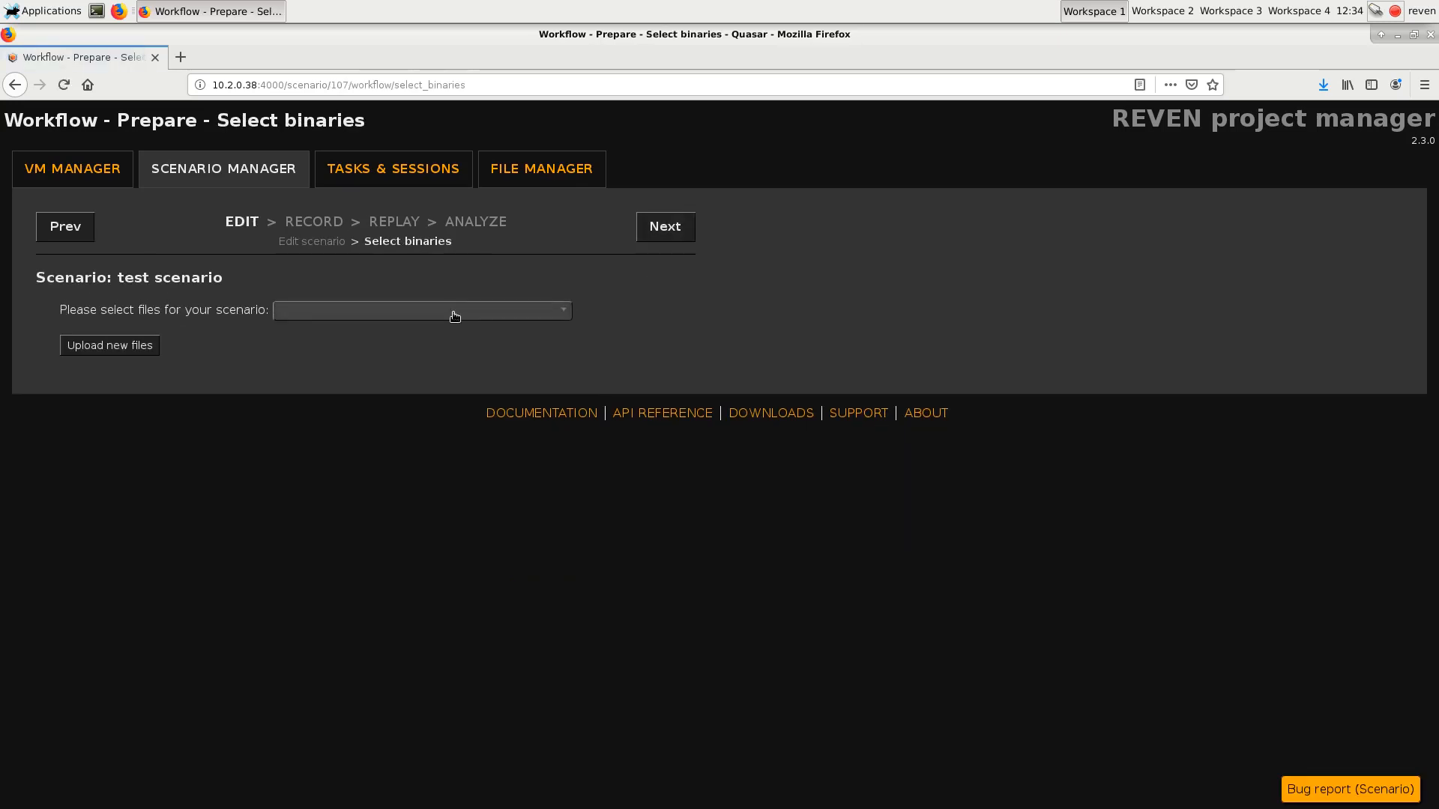
# Select the existing file starting with final_00e0to3fe0_00c0toffe7 for the scenario and proceed to the record stage.
pyautogui.click(69, 346)
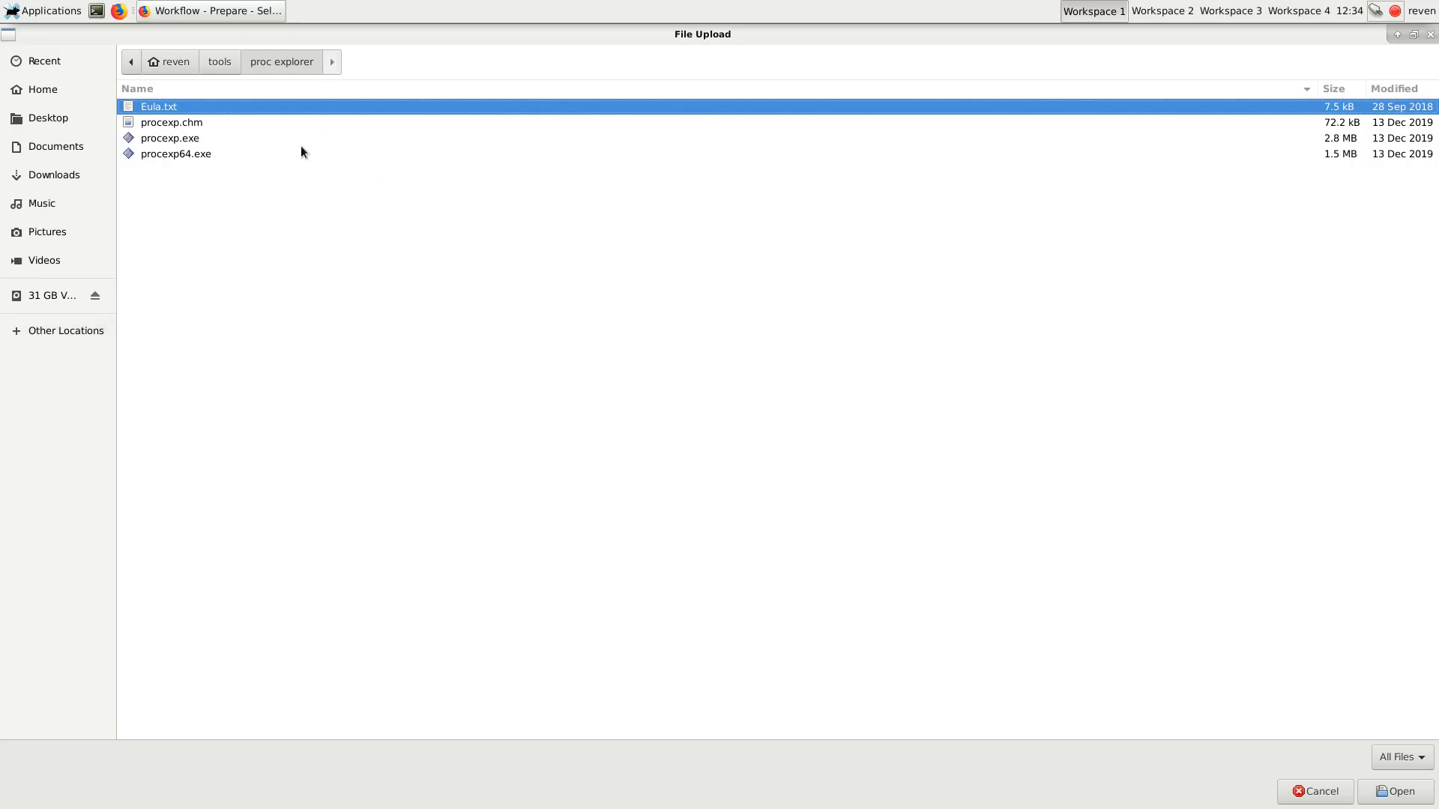
pyautogui.press('Escape')
pyautogui.click(453, 309)
pyautogui.scroll(-5, 455, 375)
pyautogui.click(291, 522)
pyautogui.click(160, 470)
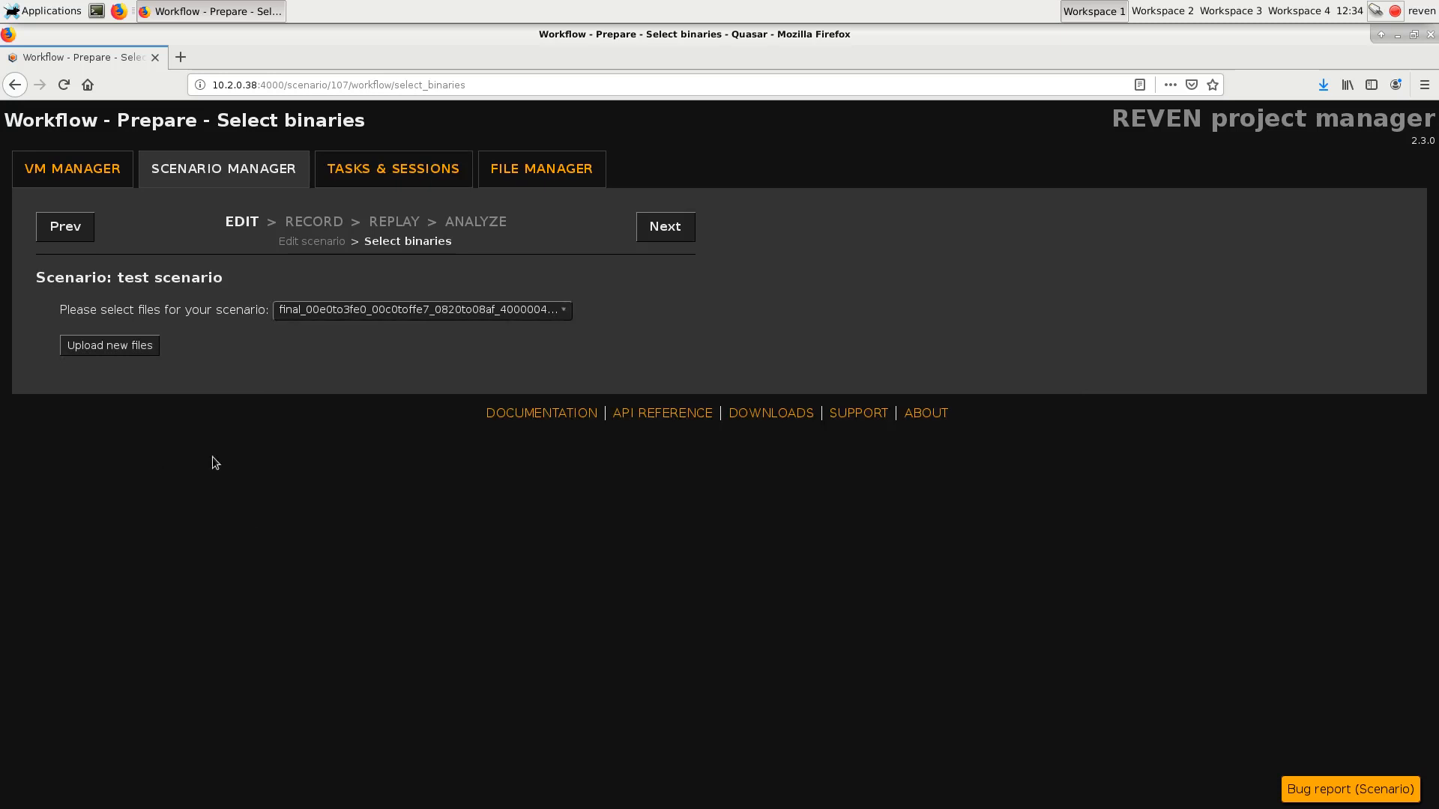
pyautogui.click(664, 226)
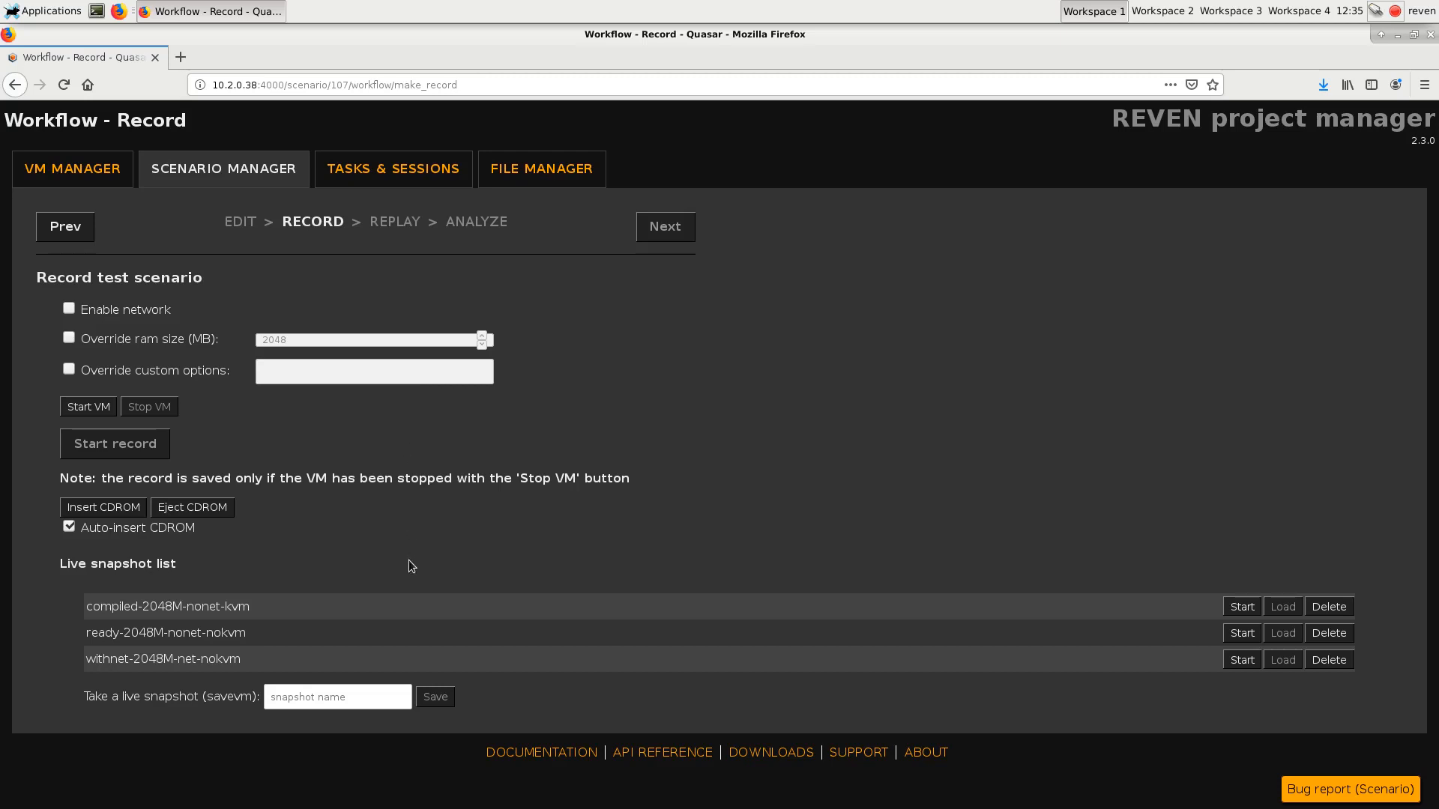
# Start the VM from the ready-2048M-nonet-nokvm live snapshot and open CD Drive (D:) in the guest.
pyautogui.moveTo(98, 633); pyautogui.dragTo(249, 631)
pyautogui.click(249, 630)
pyautogui.click(1244, 634)
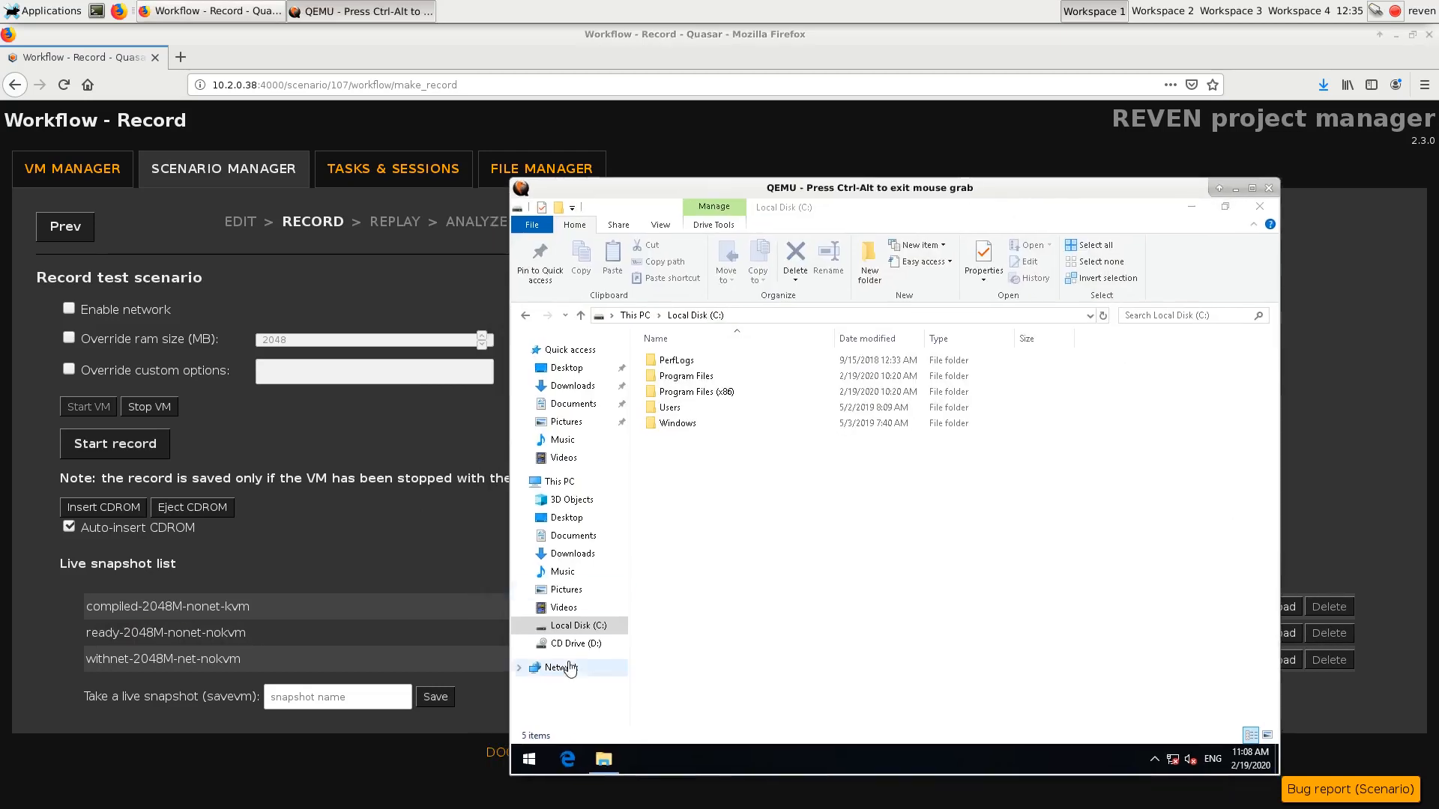
pyautogui.click(581, 645)
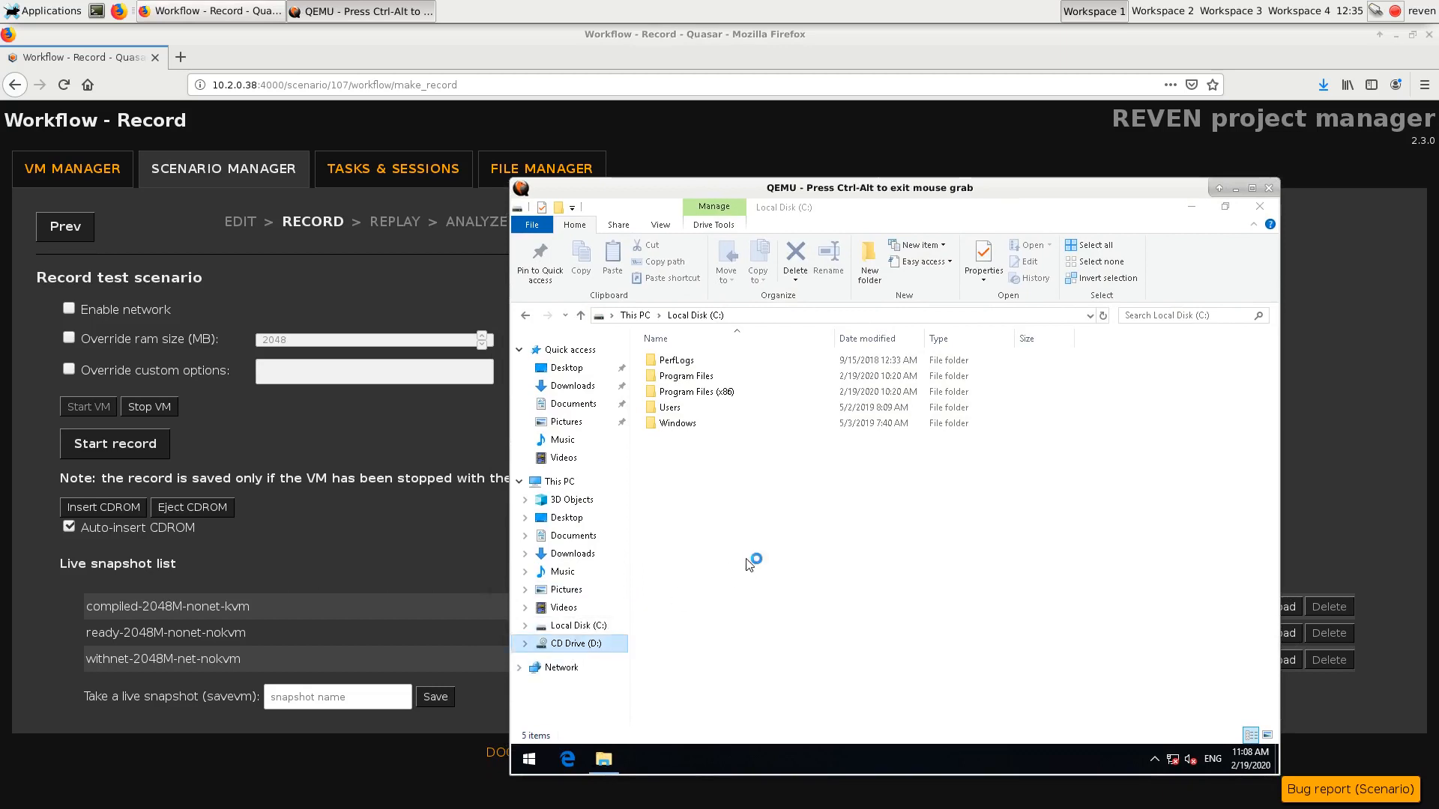
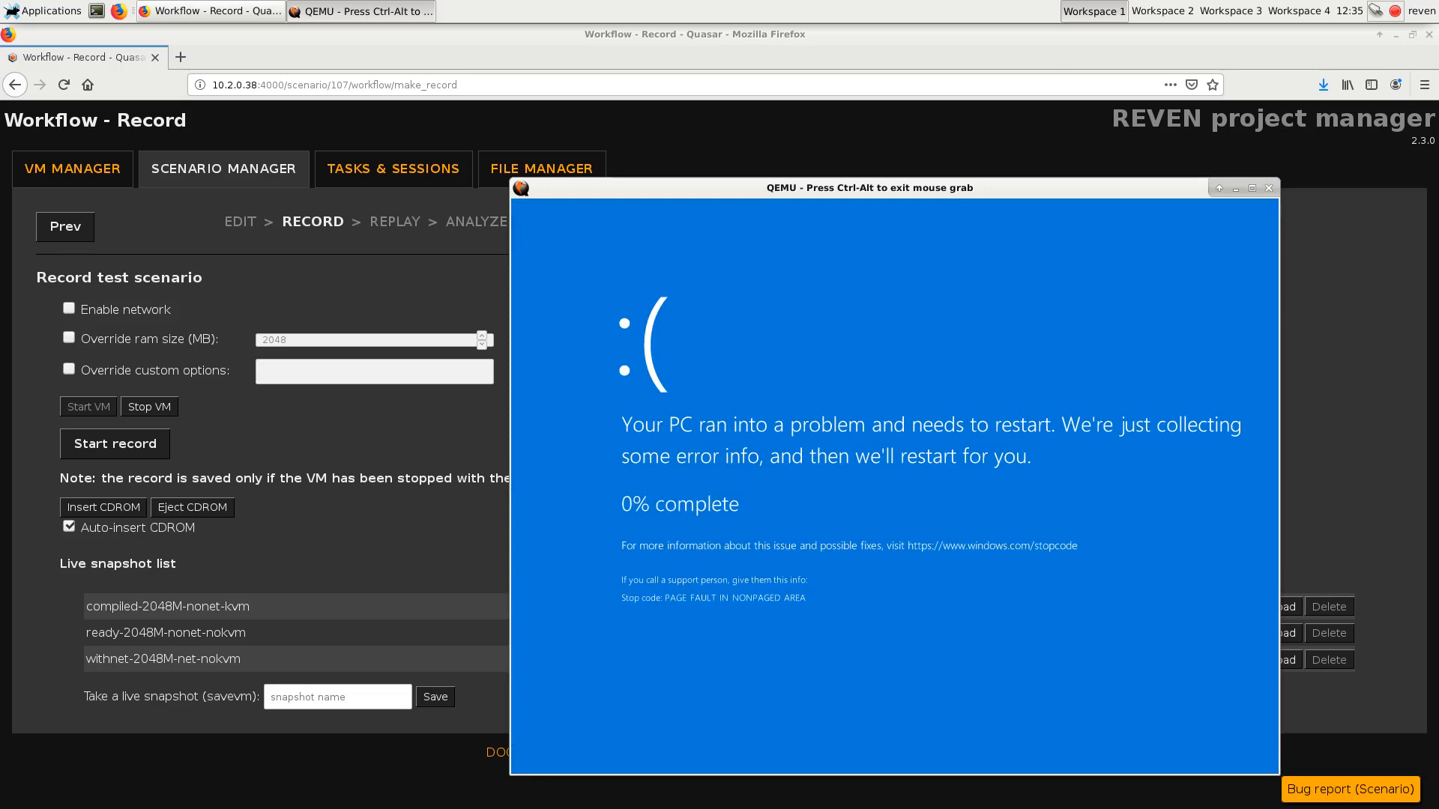
# Move the VM display clear of the snapshot controls and reload the ready-2048M-nonet-nokvm live snapshot.
pyautogui.hotkey('ctrl', 'alt')
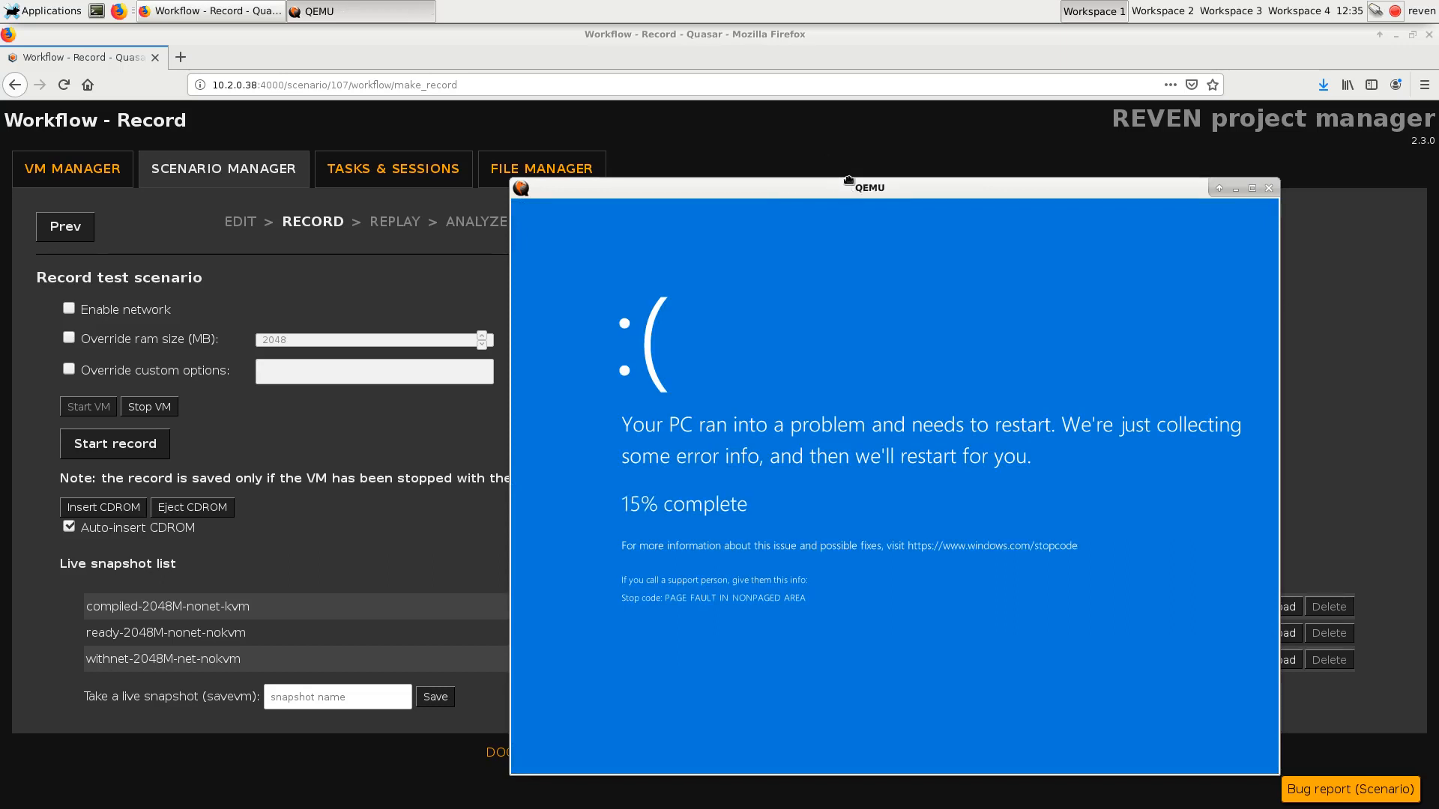
pyautogui.moveTo(850, 188); pyautogui.dragTo(828, 136)
pyautogui.click(1316, 434)
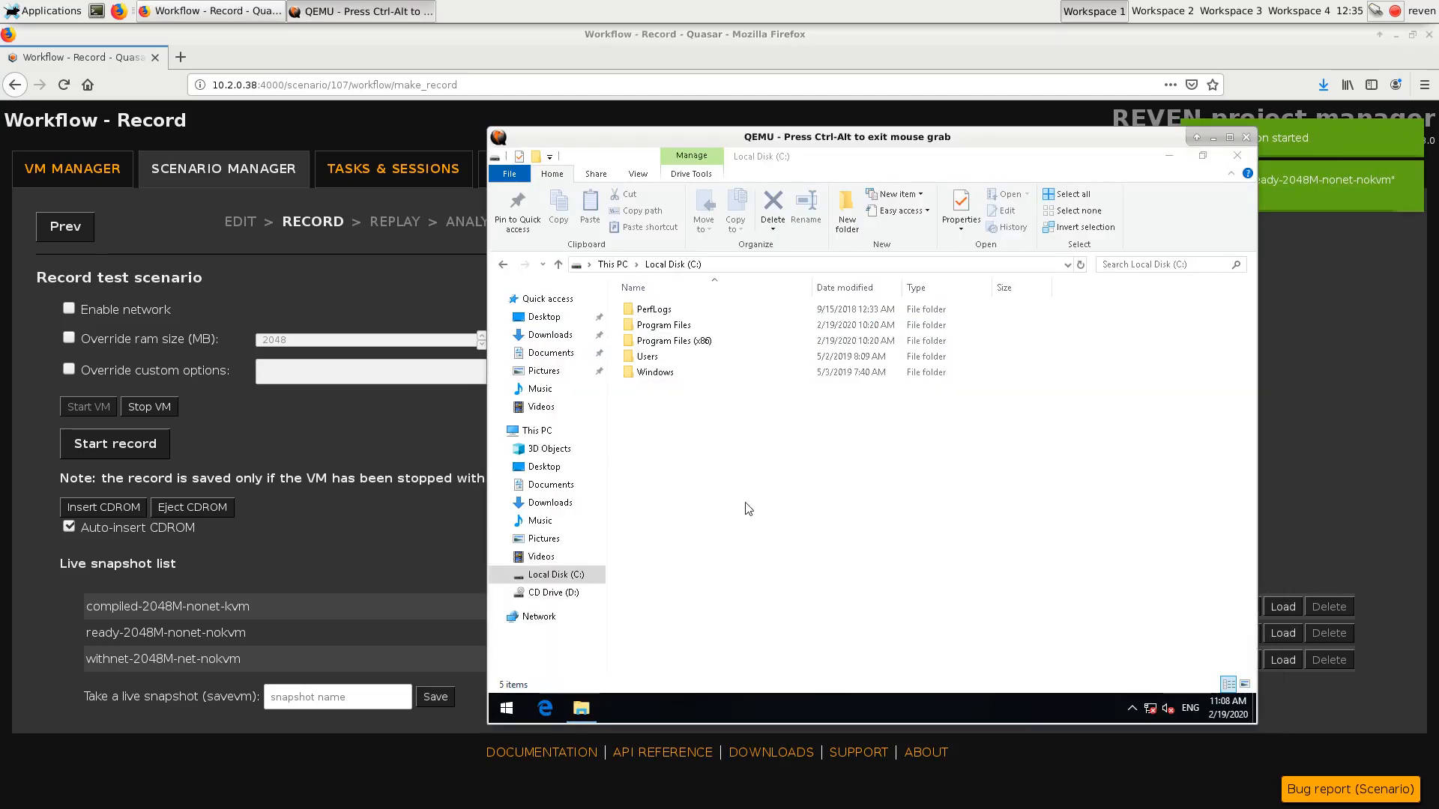
# Record opening the final_00e0to3fe0 file from the guest's CD drive, stop the recording and bring back the VM display.
pyautogui.click(115, 443)
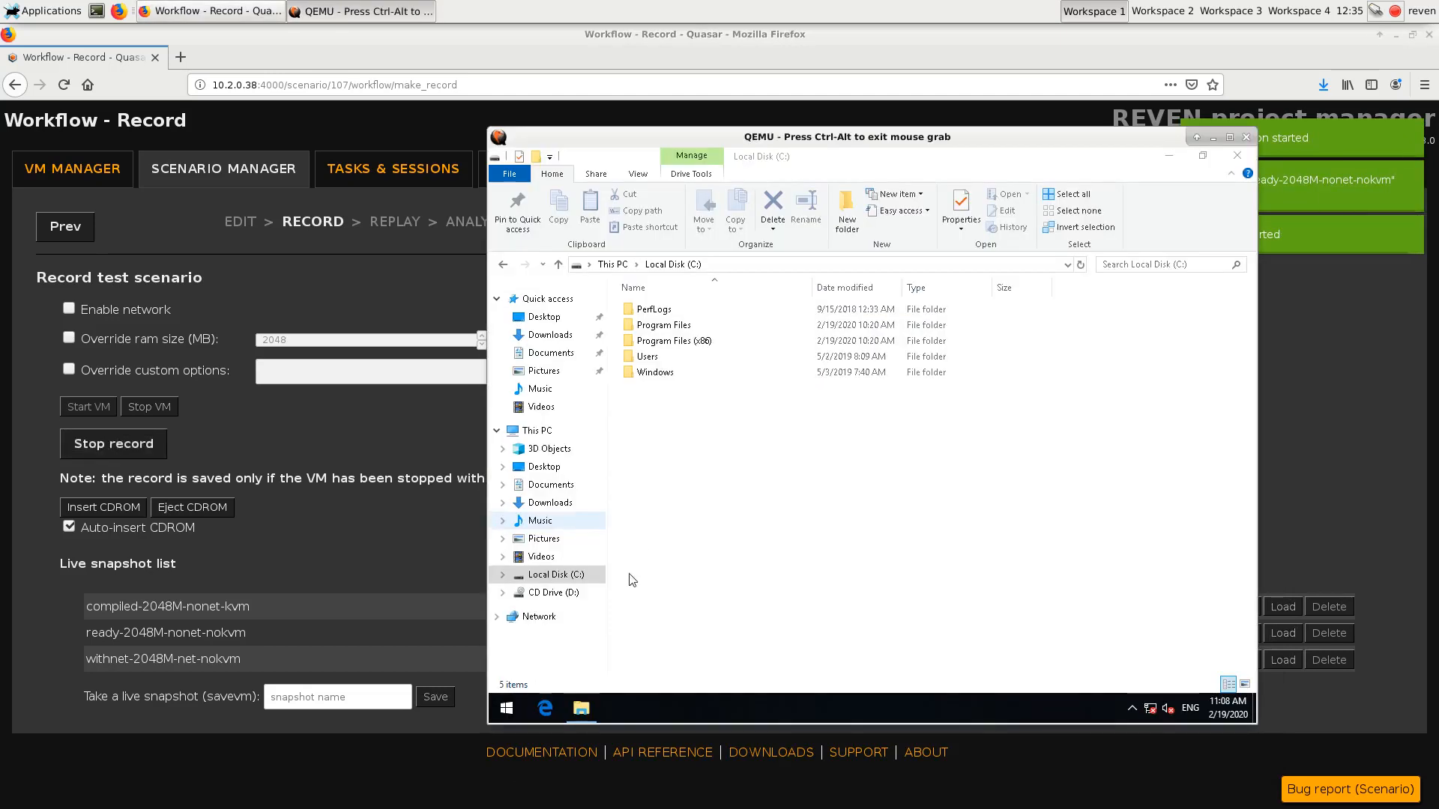
pyautogui.click(554, 593)
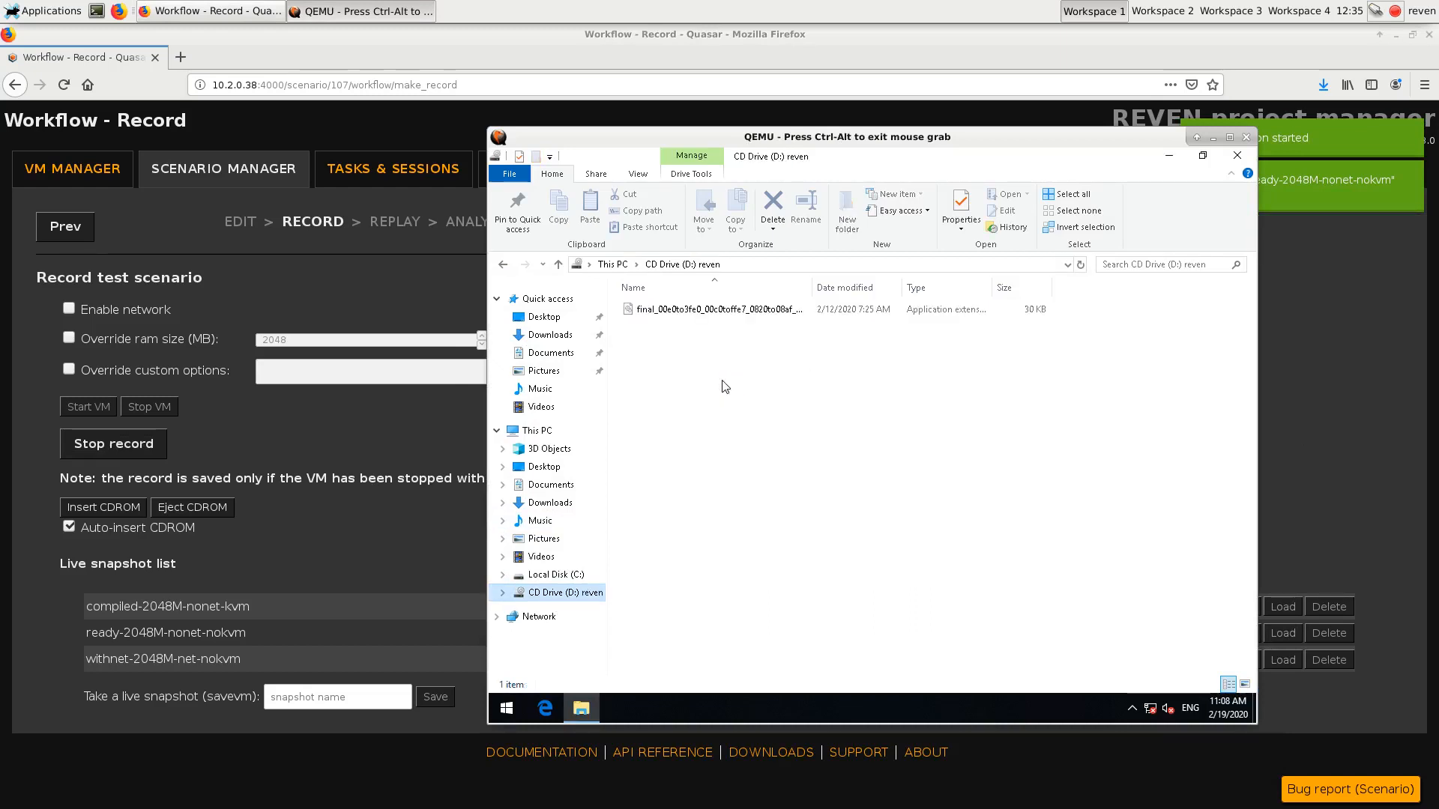
pyautogui.doubleClick(737, 310)
pyautogui.hotkey('ctrl', 'alt')
pyautogui.click(105, 448)
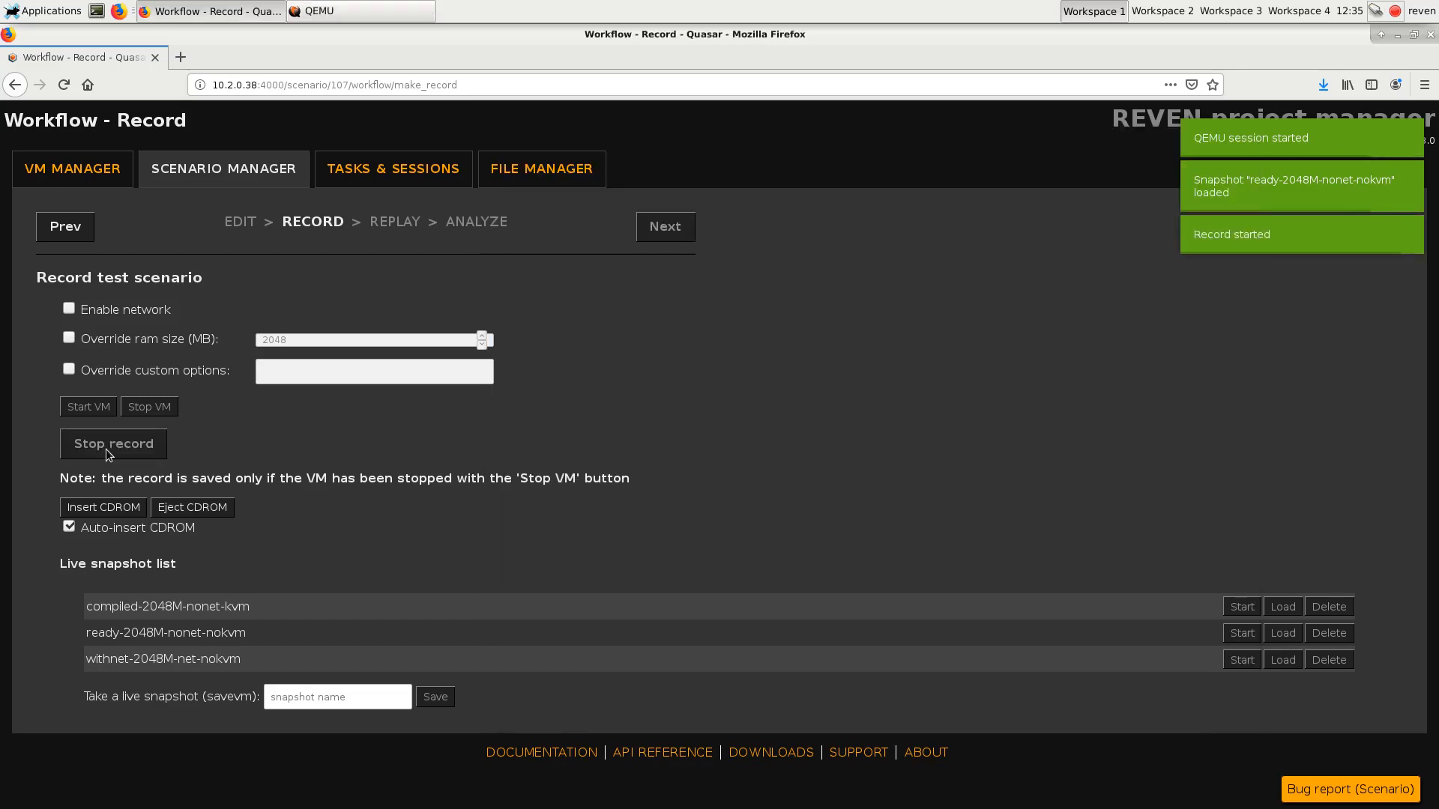
pyautogui.click(373, 16)
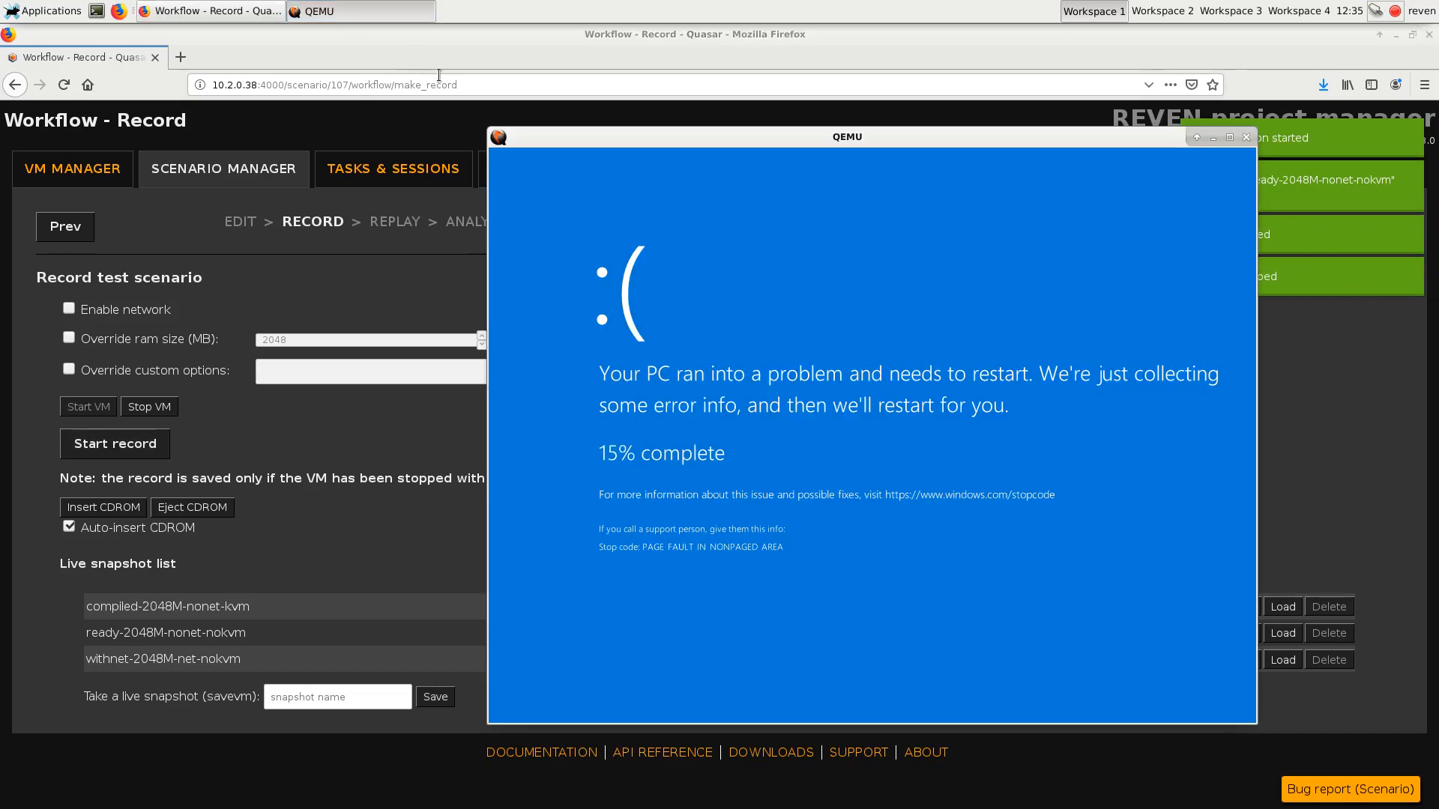
pyautogui.click(543, 151)
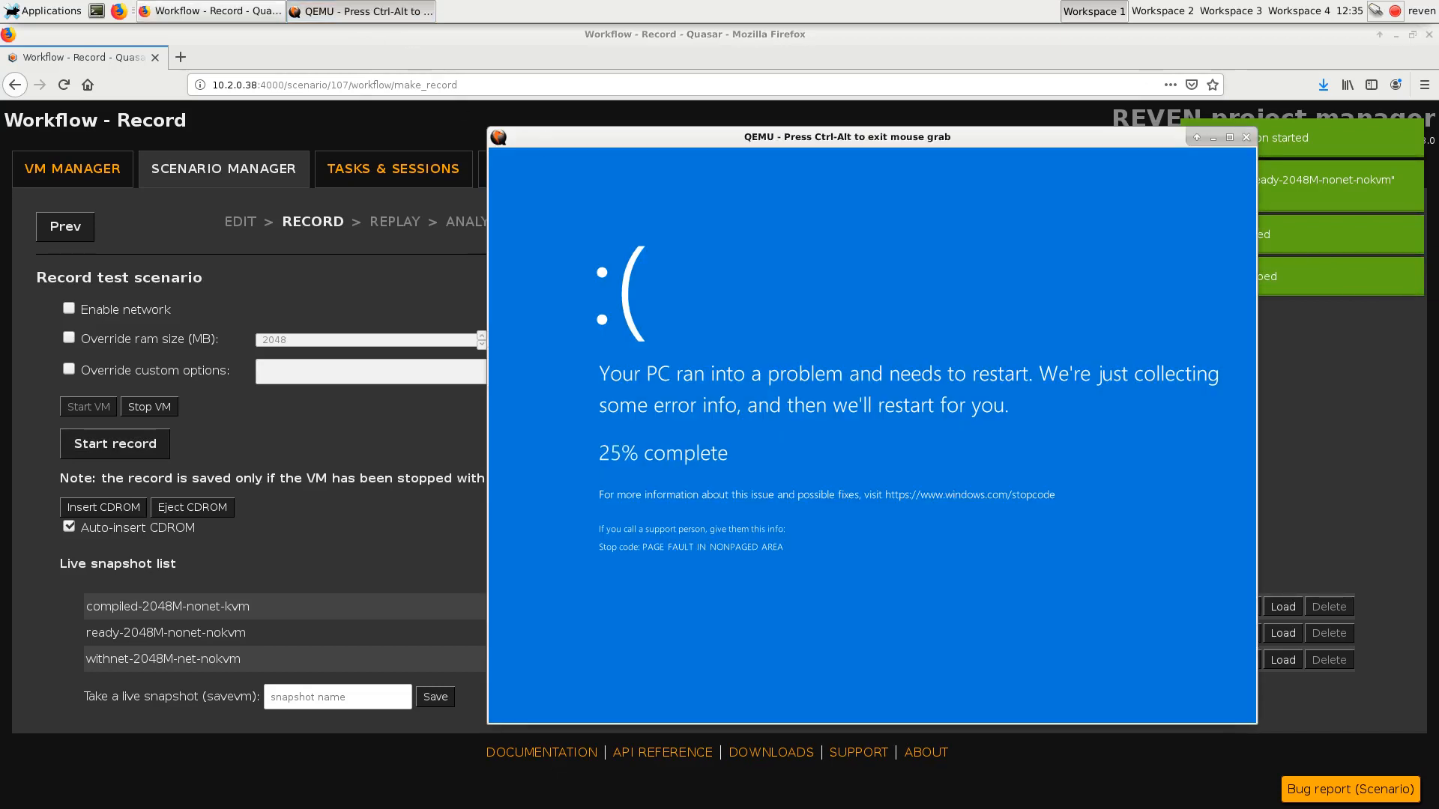
# Arrange the browser and the VM display side by side, each filling half of the screen.
pyautogui.hotkey('ctrl', 'alt')
pyautogui.moveTo(1315, 222); pyautogui.dragTo(1435, 224)
pyautogui.click(666, 422)
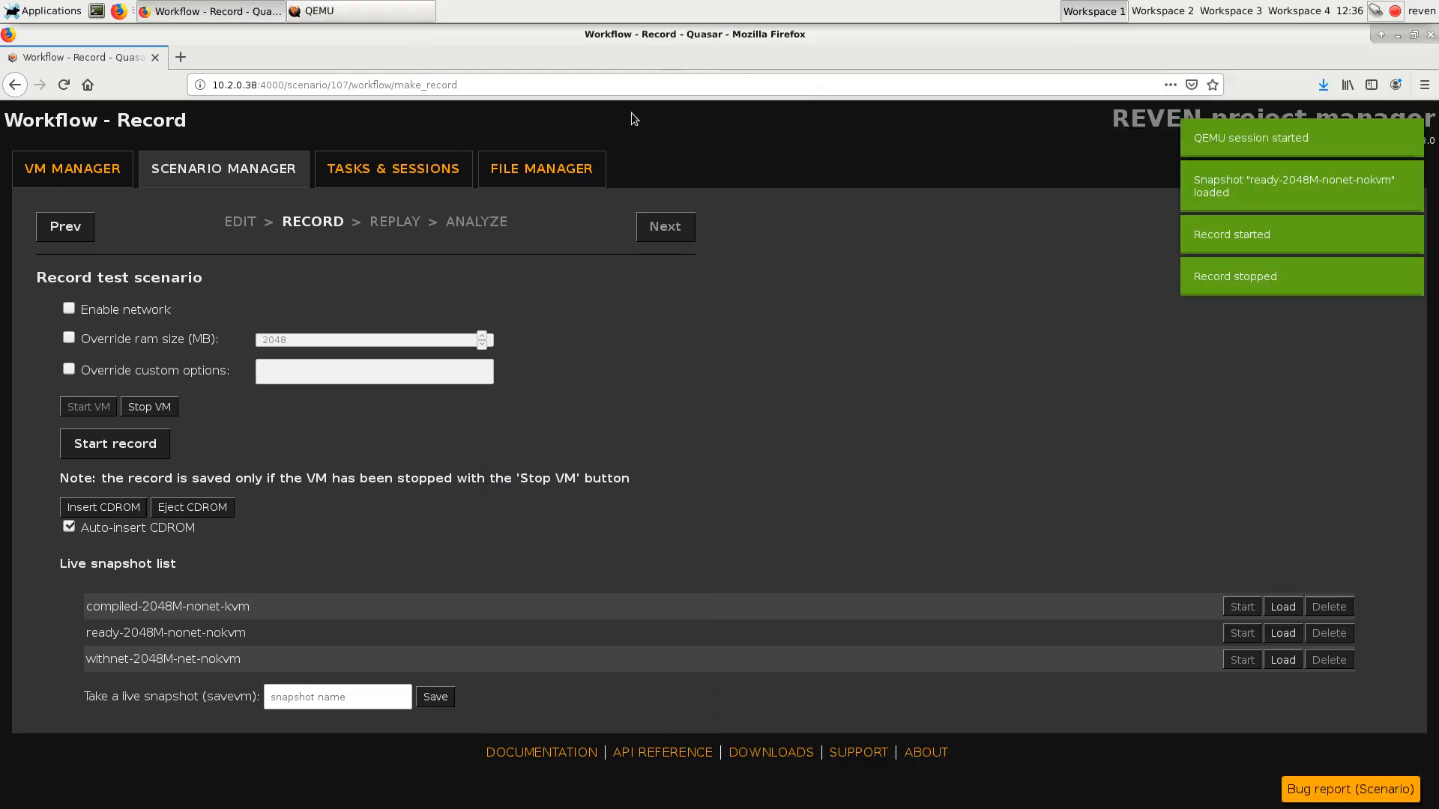
pyautogui.moveTo(674, 34); pyautogui.dragTo(6, 242)
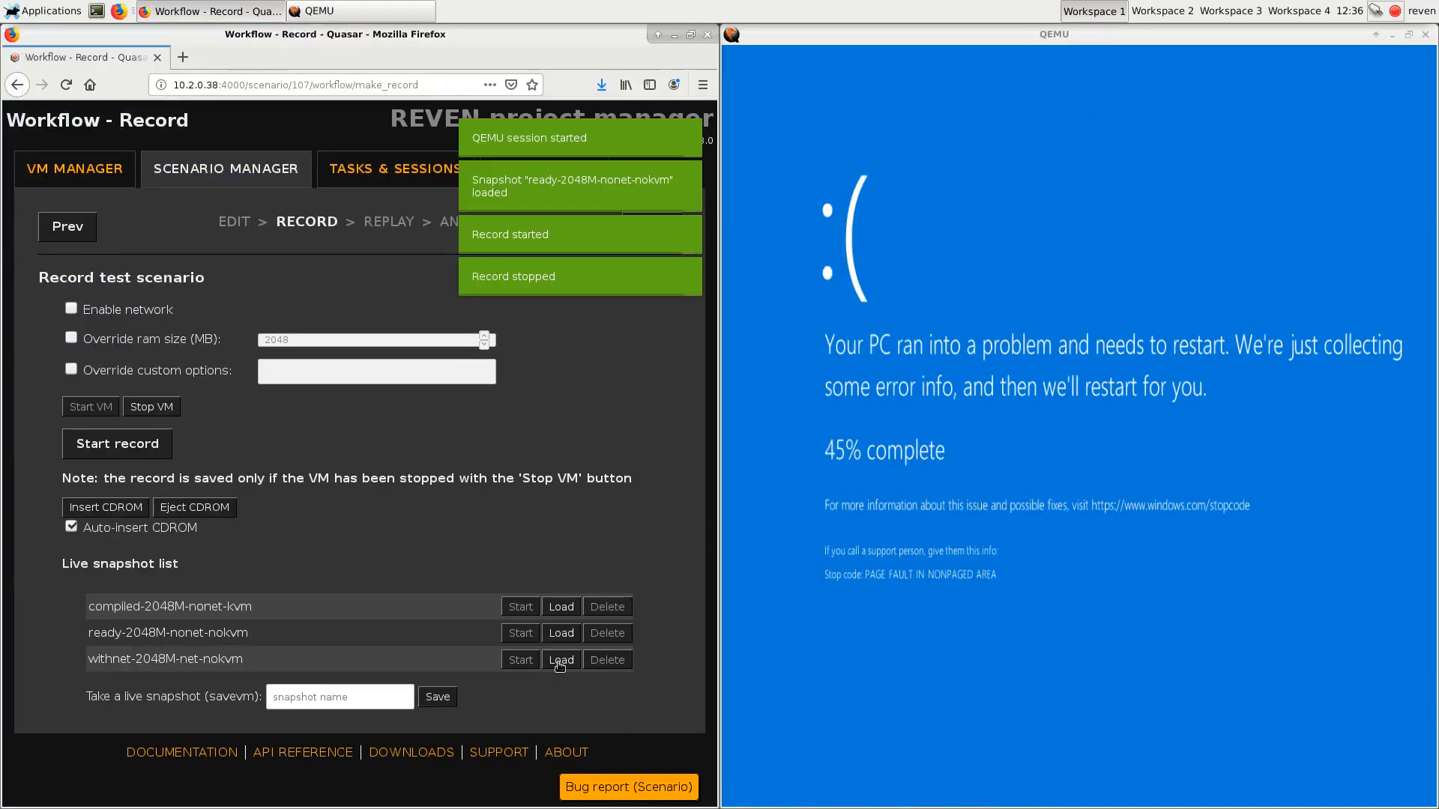
# Reload the ready-2048M-nonet-nokvm live snapshot and open CD Drive (D:) in the guest.
pyautogui.click(558, 635)
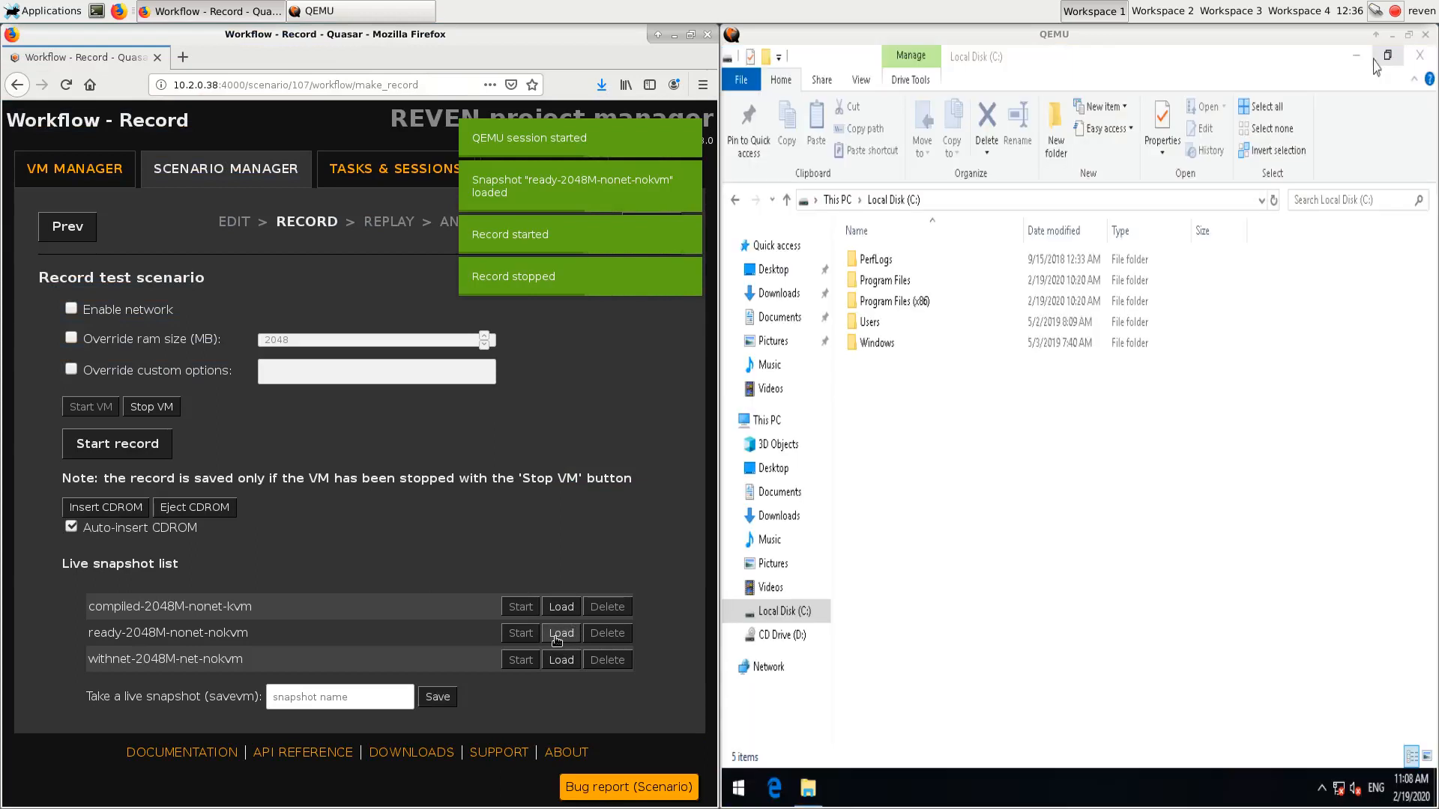
pyautogui.click(780, 635)
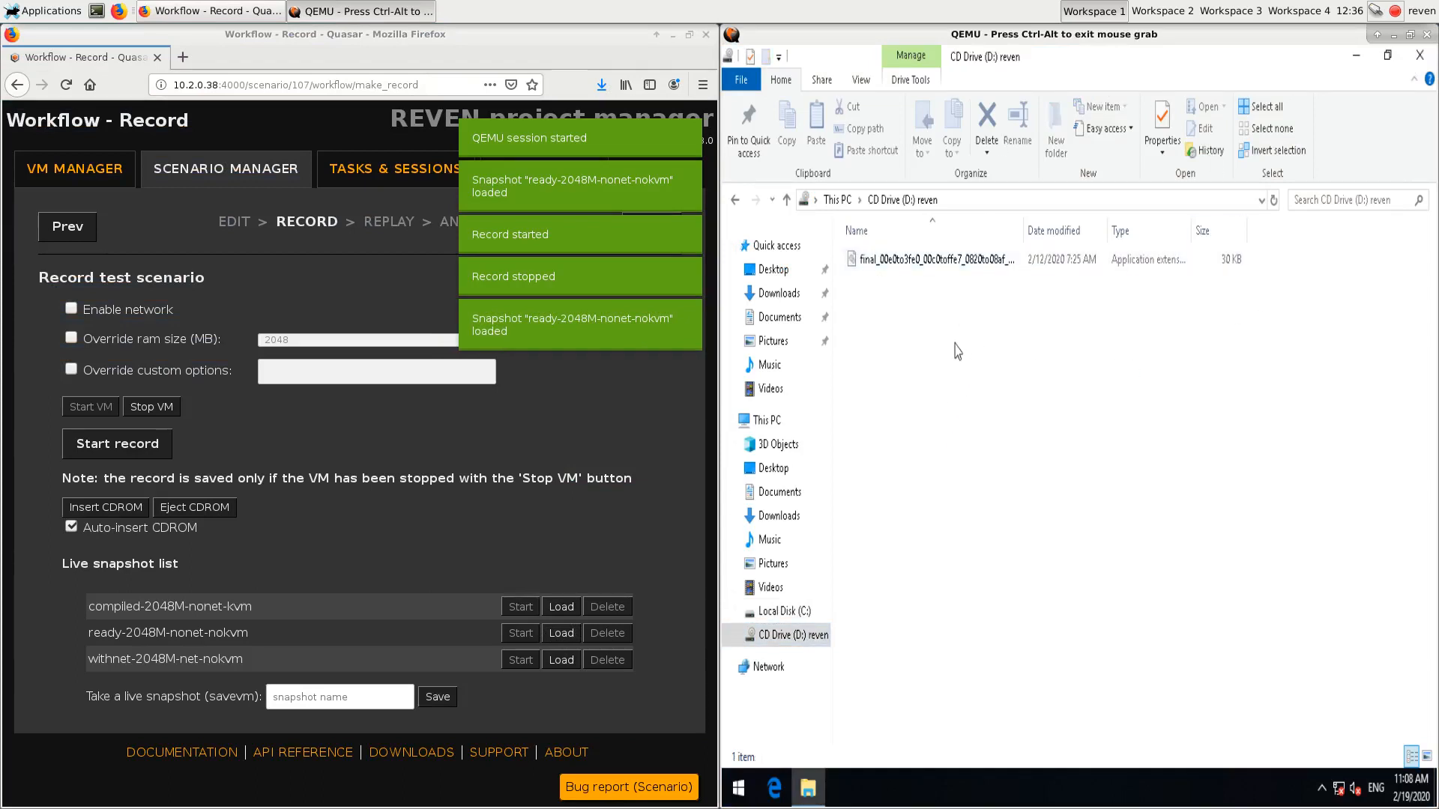
pyautogui.hotkey('ctrl', 'alt')
# Record the guest crashing on the CD drive's final_00e0to3fe0 file, save the recording and proceed to the replay stage.
pyautogui.click(110, 447)
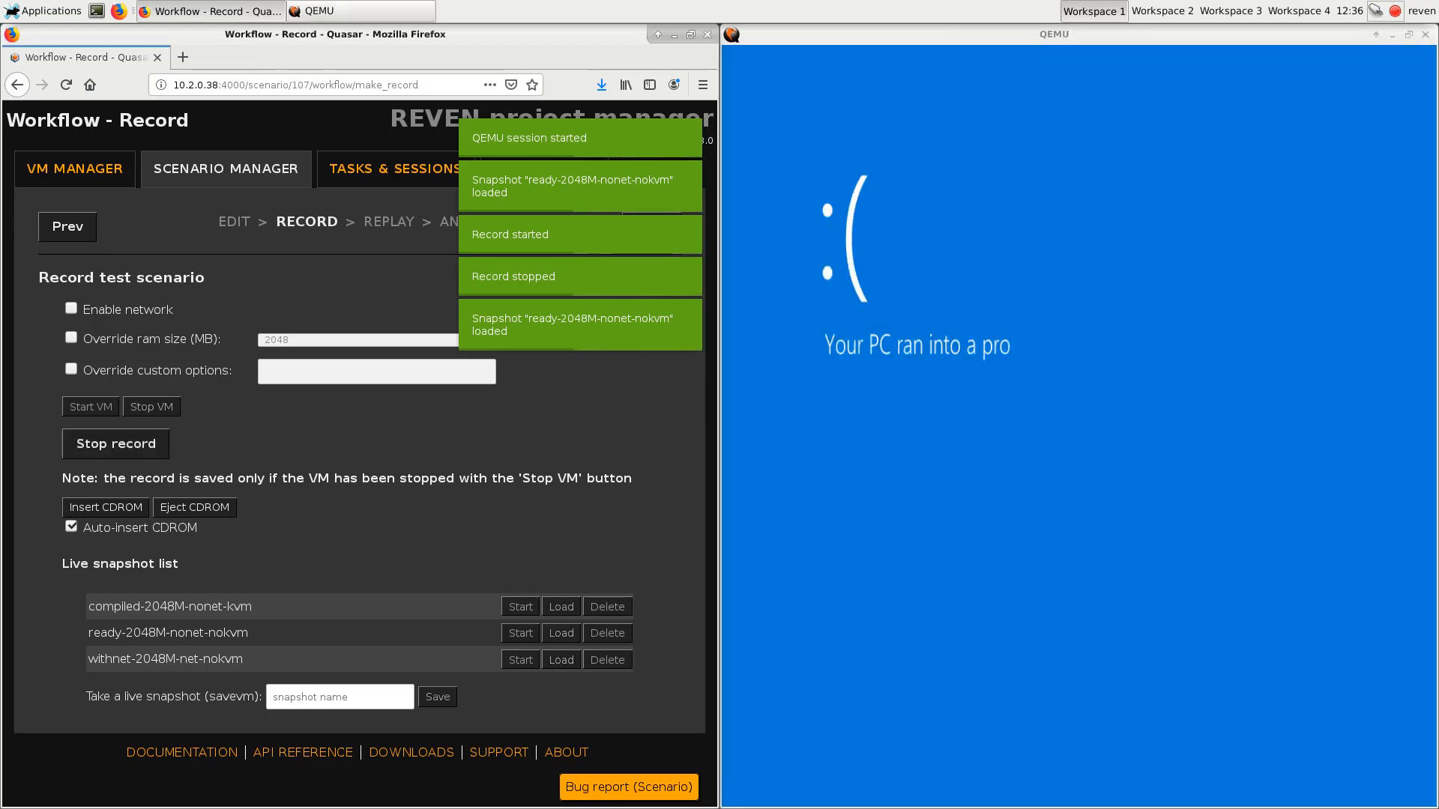
pyautogui.click(116, 444)
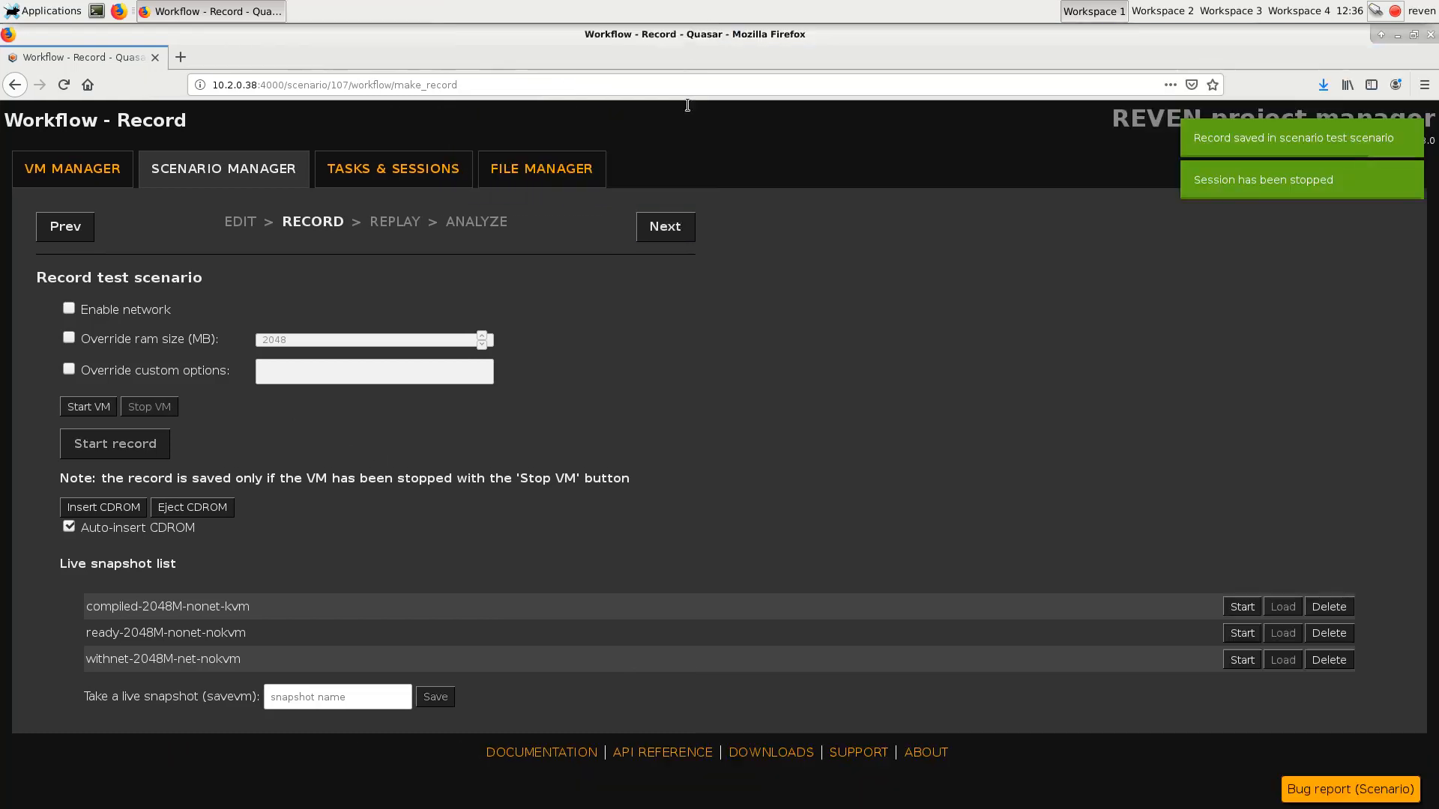
pyautogui.click(671, 233)
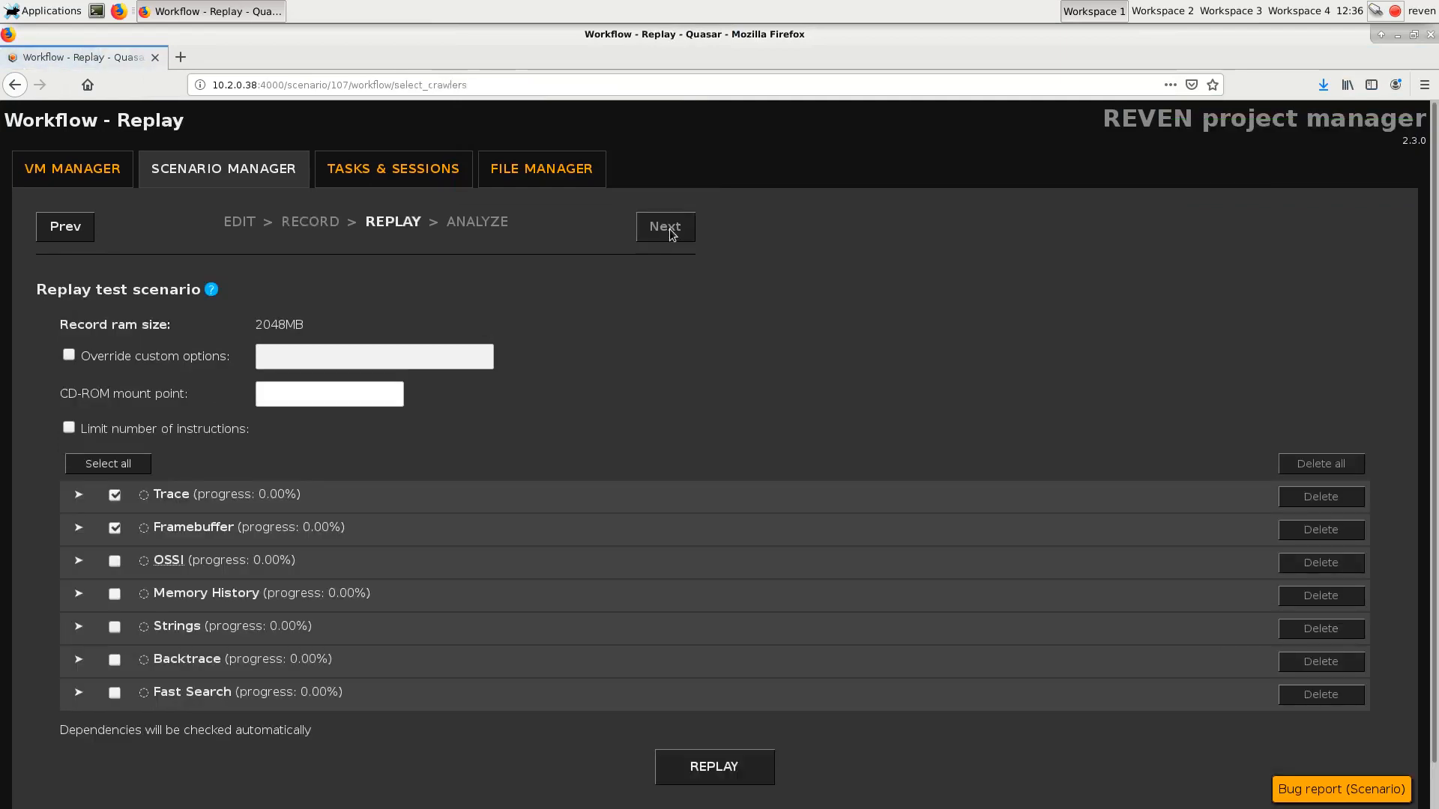
# Limit the replay to 1000000 instructions, select all the resources and run the replay.
pyautogui.click(69, 428)
pyautogui.click(108, 464)
pyautogui.write('1000000')
pyautogui.click(746, 753)
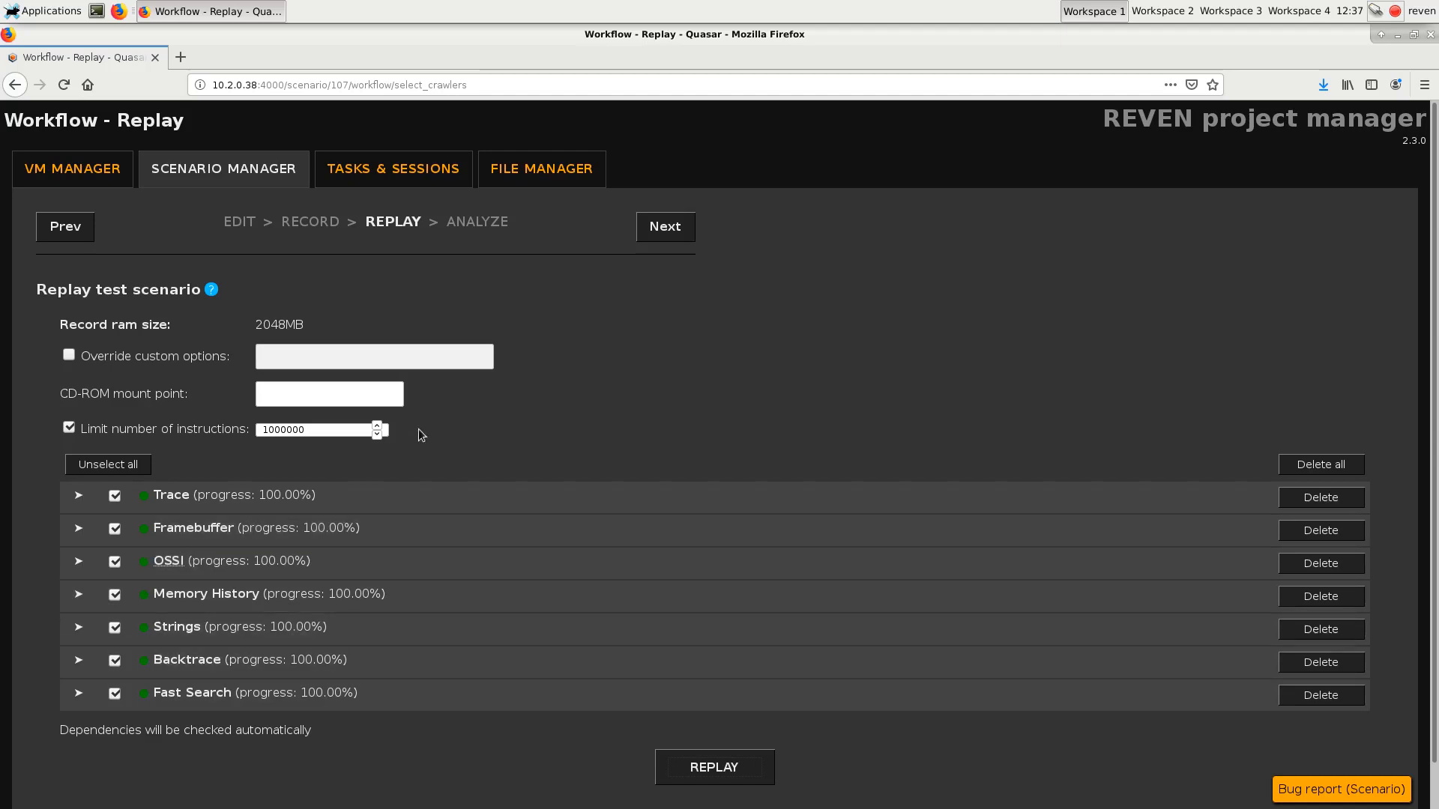
# Proceed to the analyze stage and start Axion on the test scenario.
pyautogui.moveTo(354, 430); pyautogui.dragTo(322, 430)
pyautogui.click(666, 250)
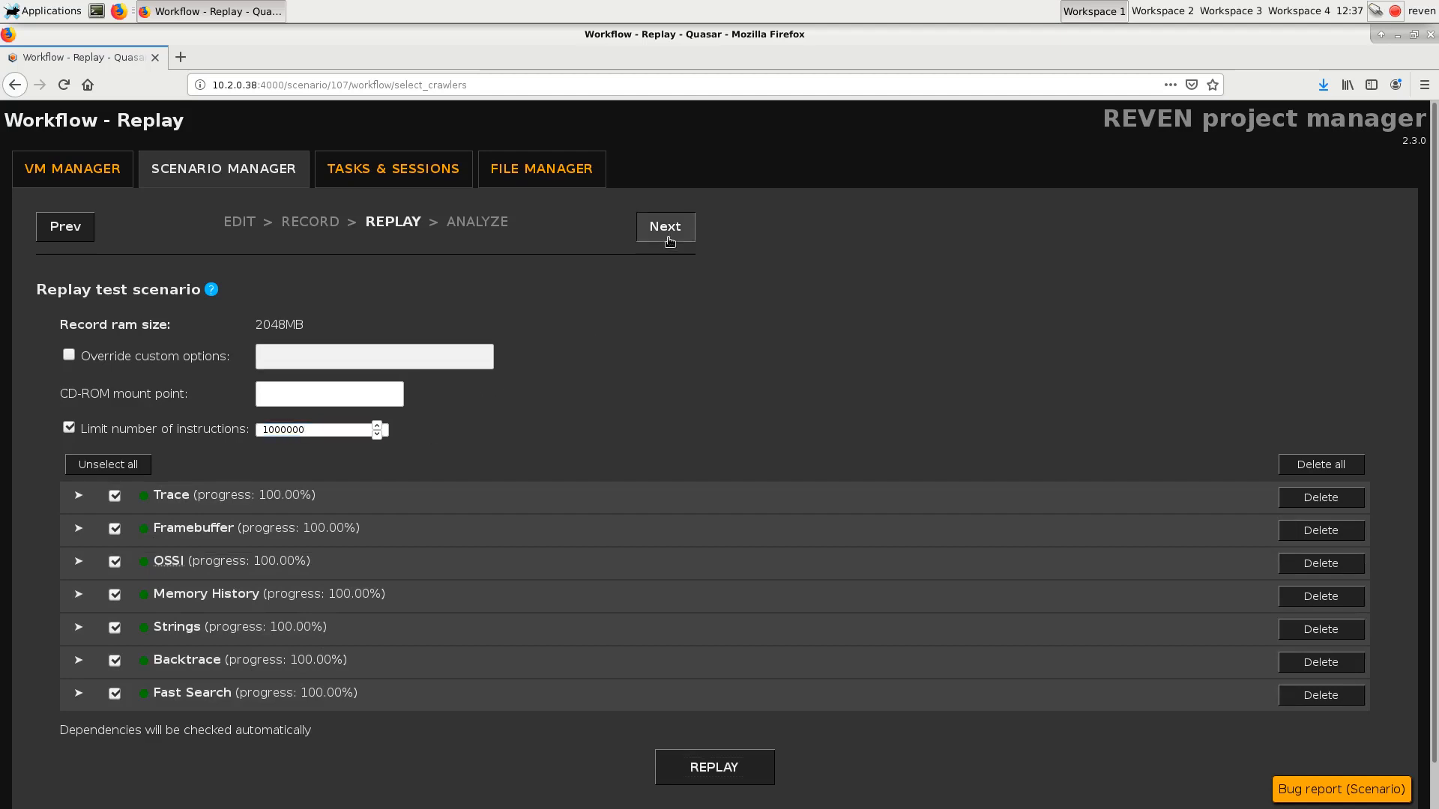
pyautogui.click(667, 237)
pyautogui.click(340, 382)
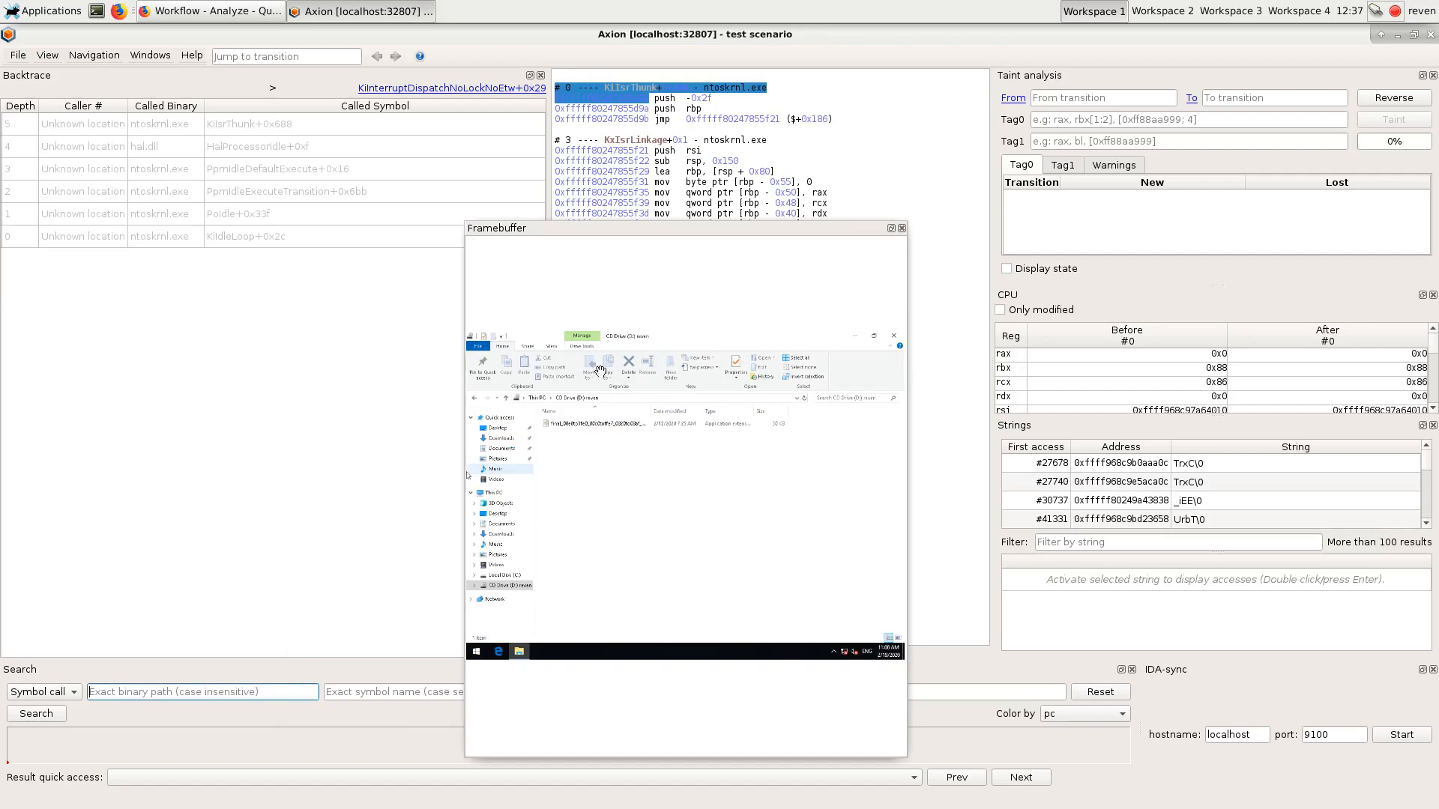
# Enlarge the framebuffer image and examine the guest's file window from its top down to the taskbar.
pyautogui.scroll(4, 618, 357)
pyautogui.moveTo(621, 310); pyautogui.dragTo(816, 495)
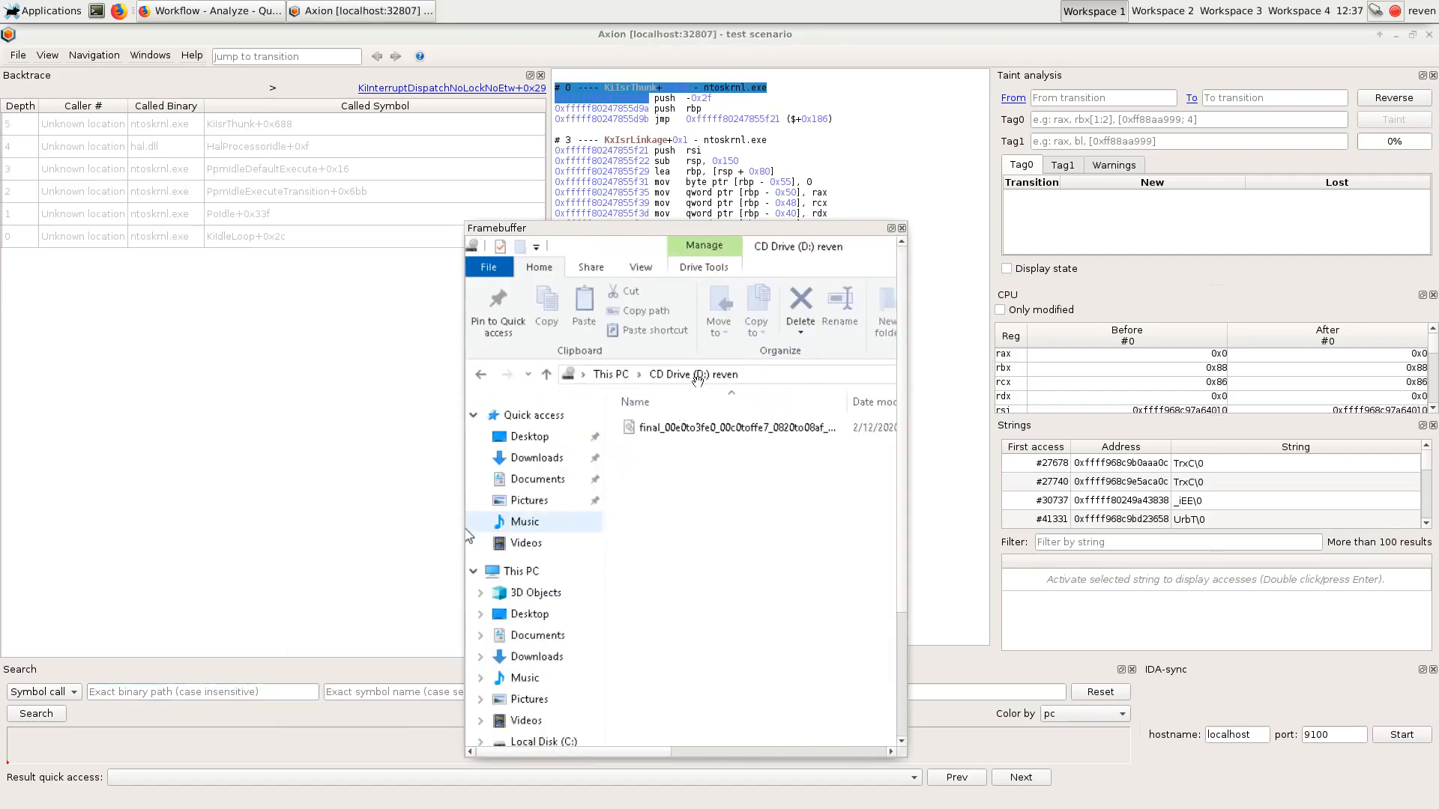
pyautogui.moveTo(696, 378); pyautogui.dragTo(920, 260)
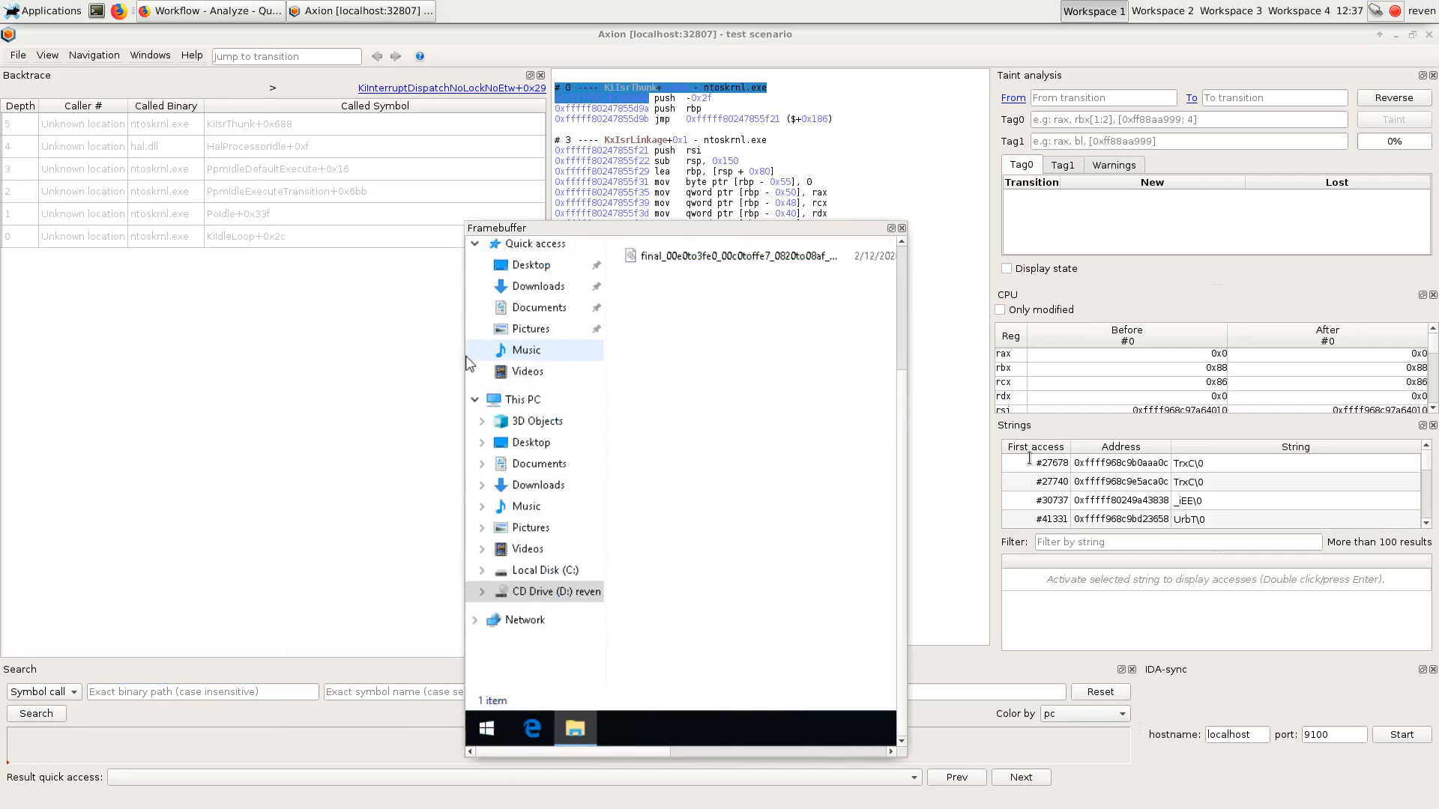
# Jump to a transition near the end of the trace, close the framebuffer view and return to the REVEN project manager in Firefox.
pyautogui.click(1116, 742)
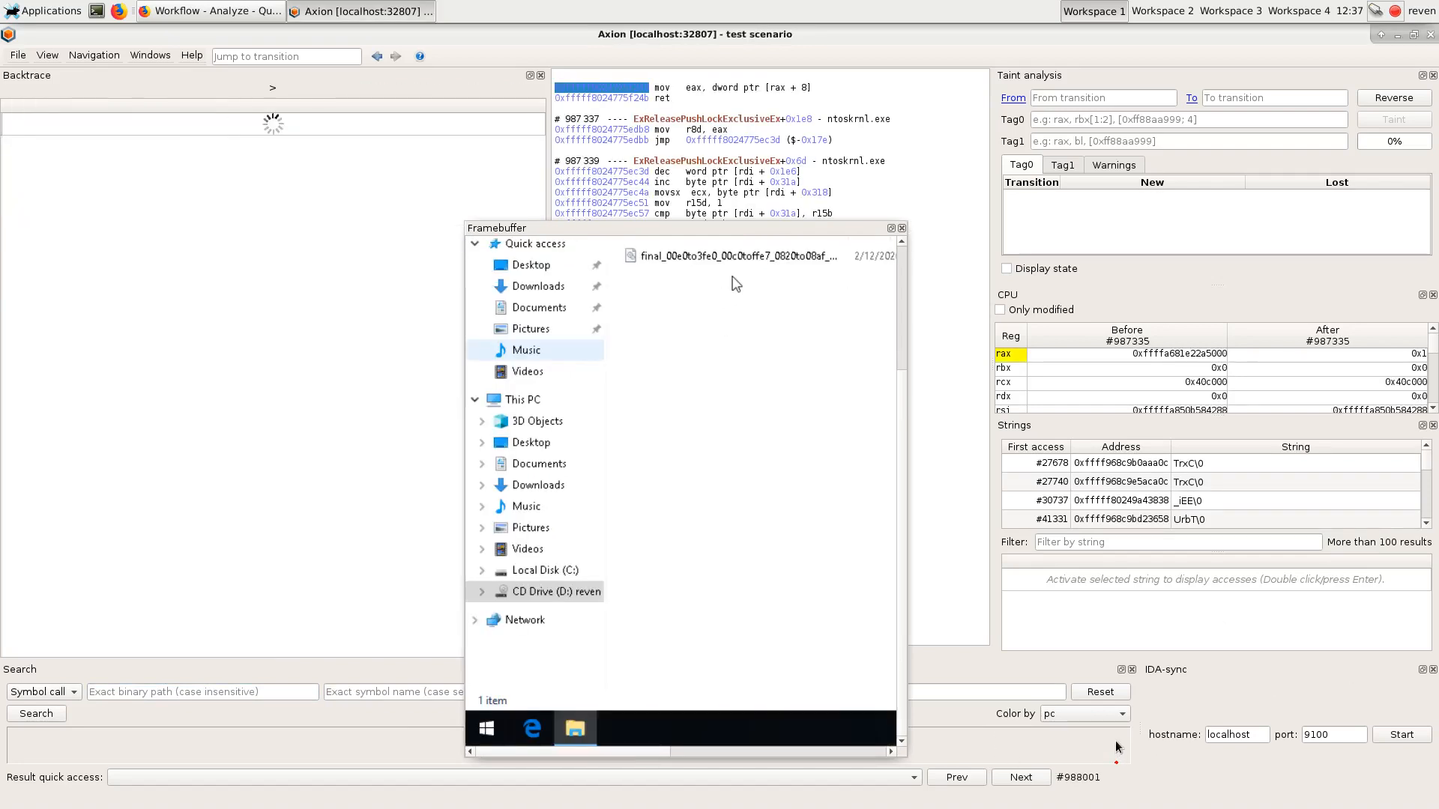
pyautogui.click(902, 228)
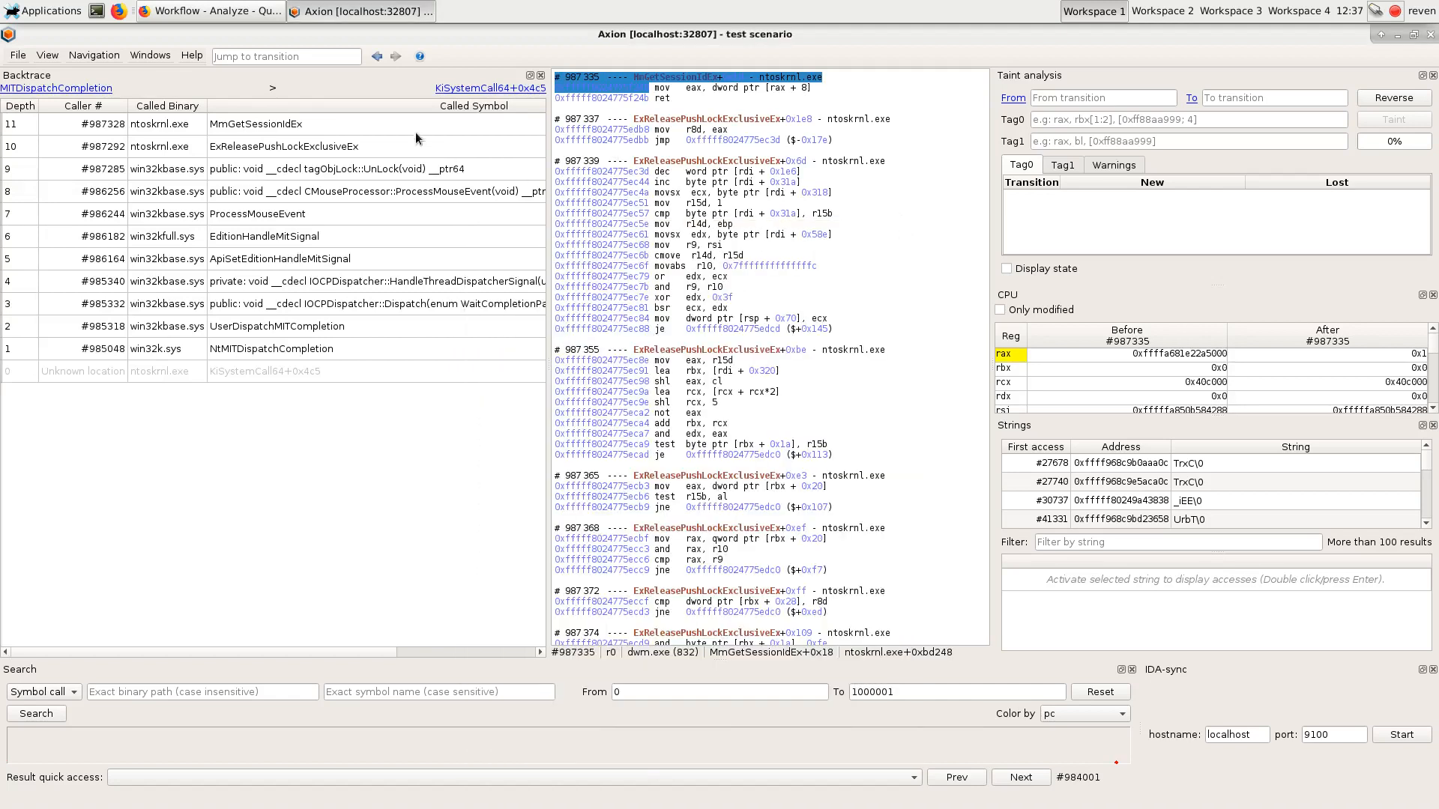
pyautogui.click(214, 11)
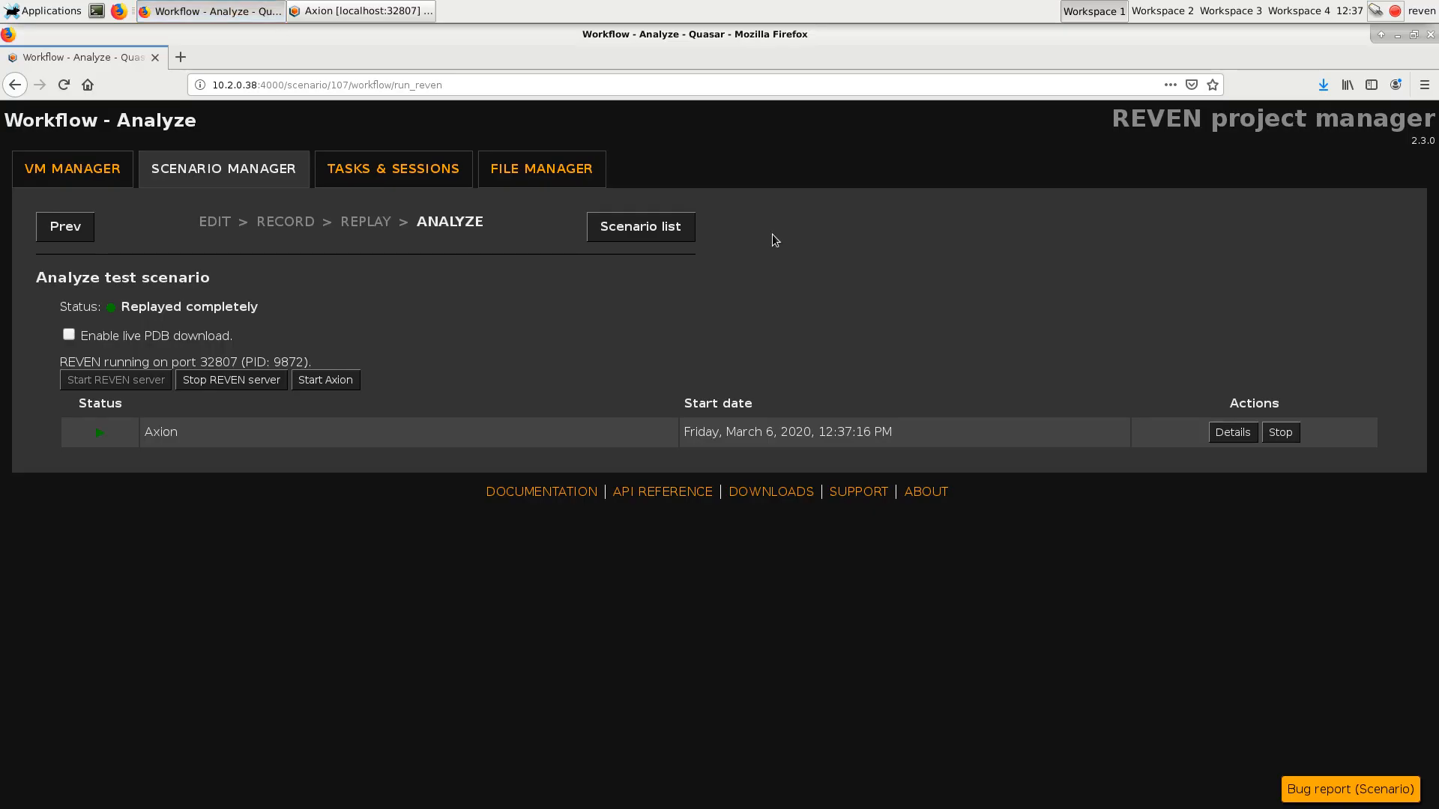